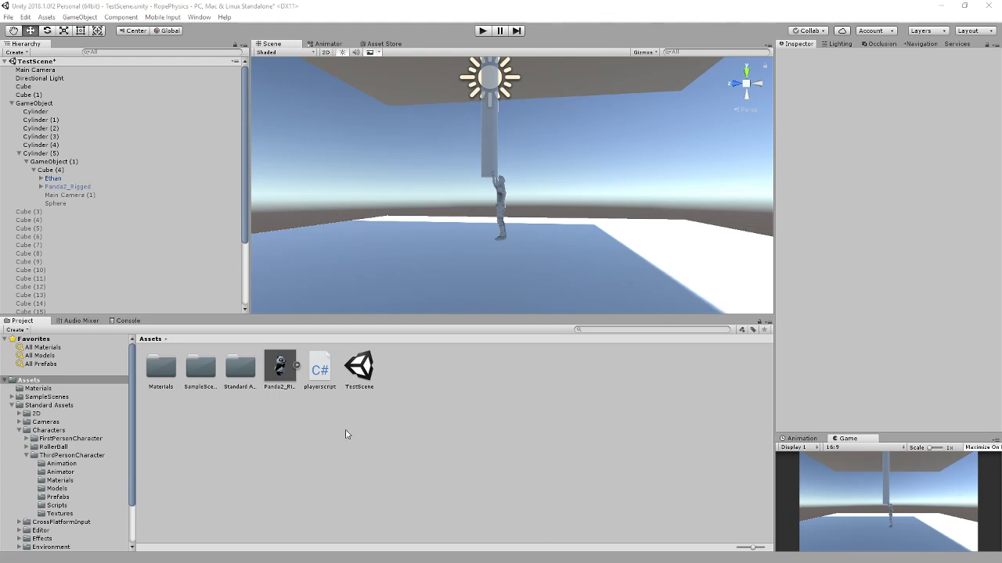
Run the TestScene to preview the hanging character swinging on the cylinder rope, and stop playback
{"action": "right_click_drag", "start_coordinate": [462, 266], "coordinate": [468, 225]}
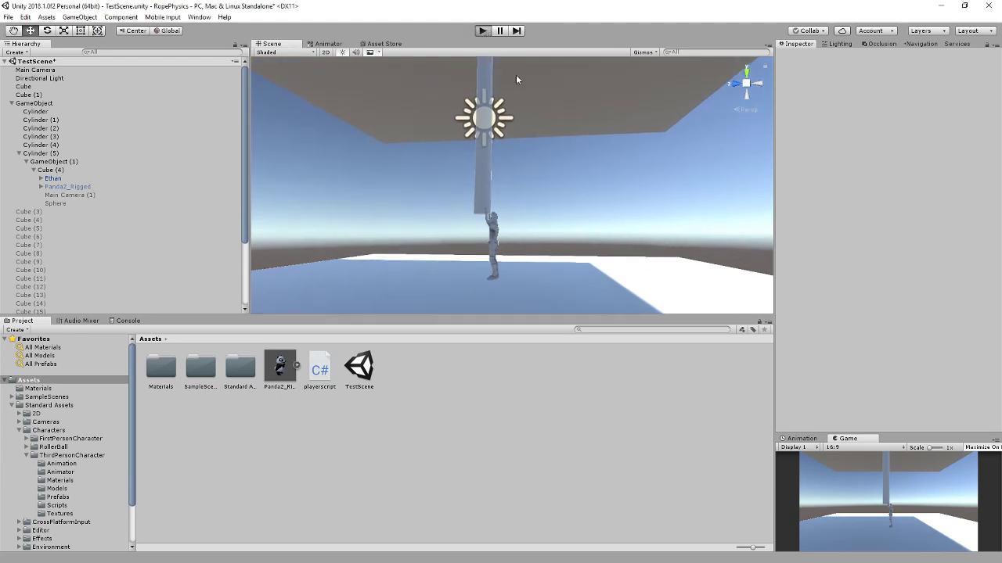
{"action": "key", "text": "ctrl+p"}
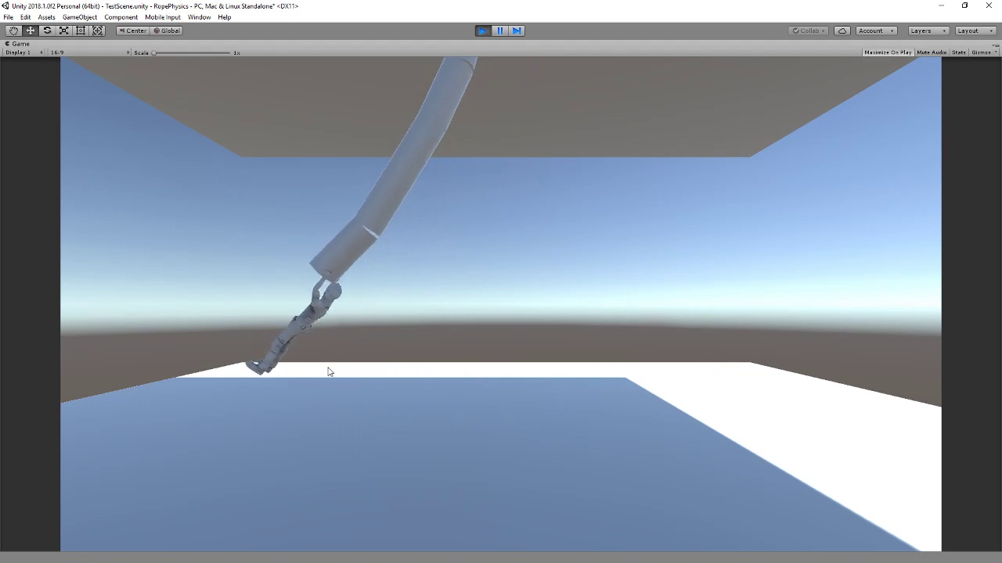
{"action": "left_click", "coordinate": [482, 32]}
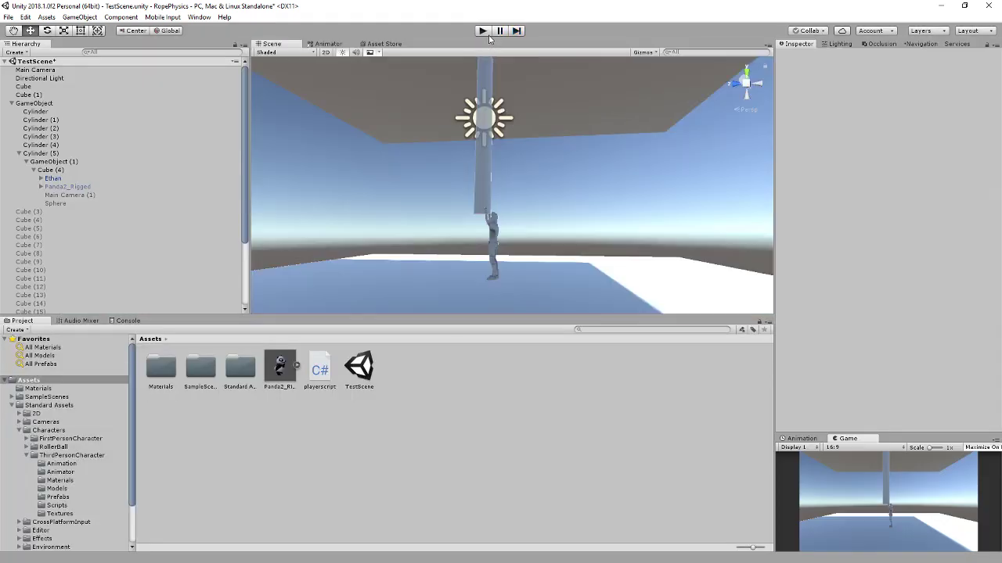
Create a new empty scene, saving the pending changes to TestScene
{"action": "left_click", "coordinate": [8, 16]}
{"action": "left_click", "coordinate": [20, 23]}
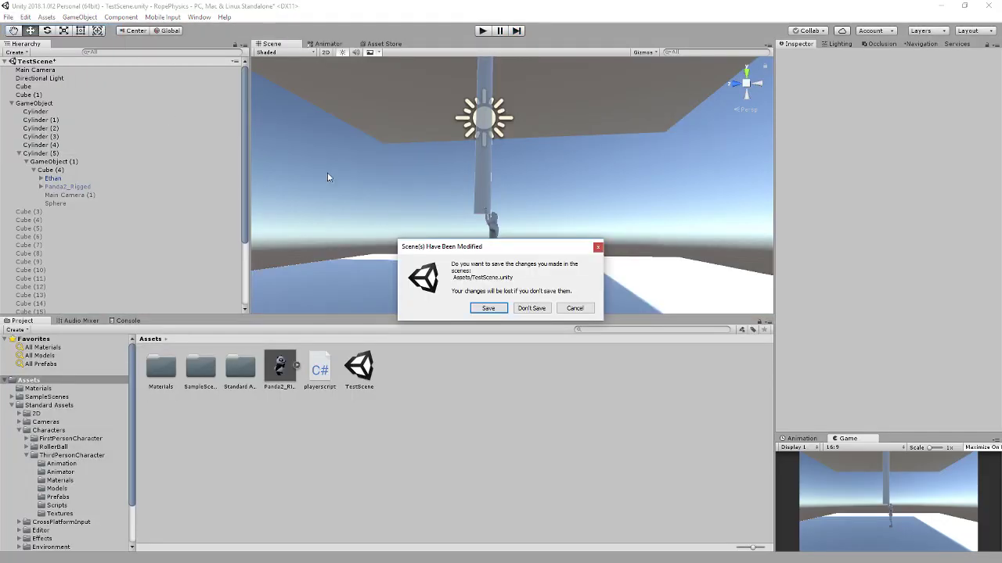
{"action": "left_click", "coordinate": [486, 307]}
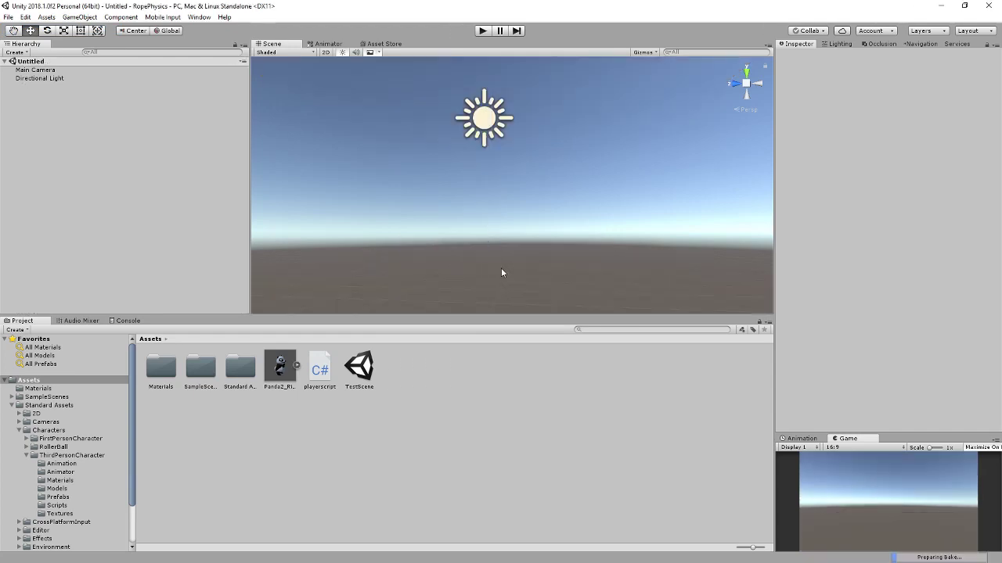
Add a 3D cube to the new scene
{"action": "left_click", "coordinate": [71, 16]}
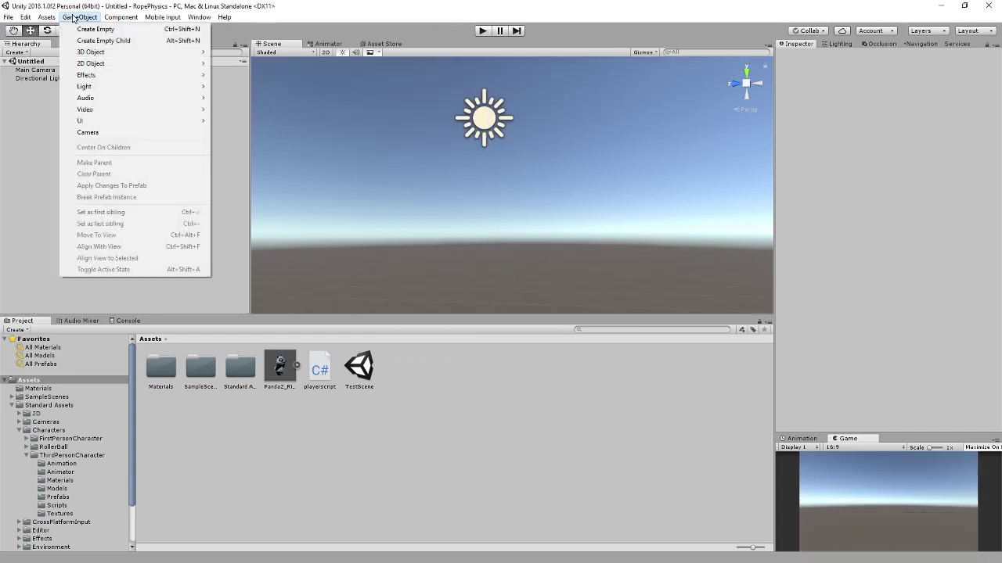
{"action": "mouse_move", "coordinate": [82, 50]}
{"action": "left_click", "coordinate": [223, 51]}
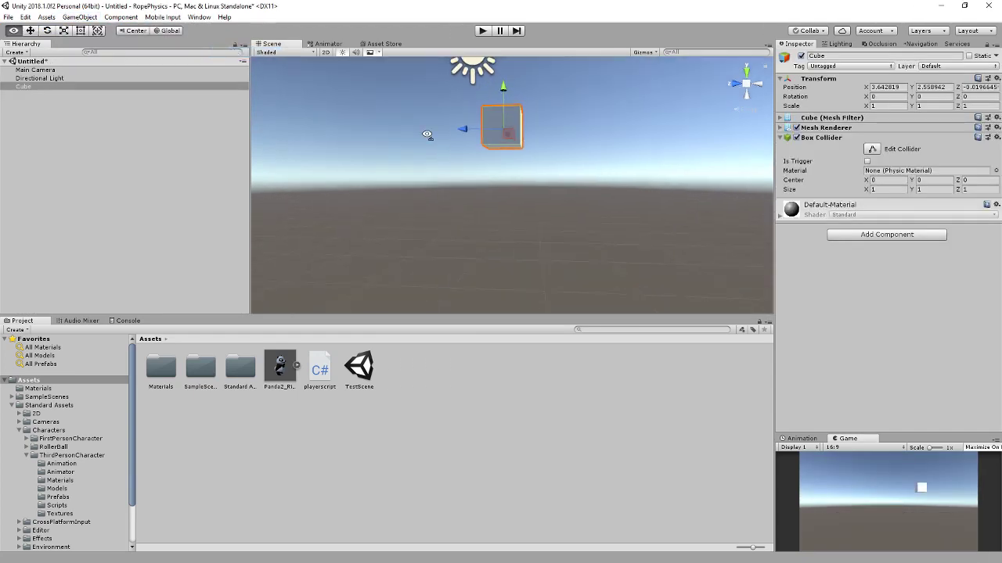
Set the cube's scale to X 10, Y 0.5 and Z 10 to make a flat slab
{"action": "left_click", "coordinate": [896, 107]}
{"action": "type", "text": "5"}
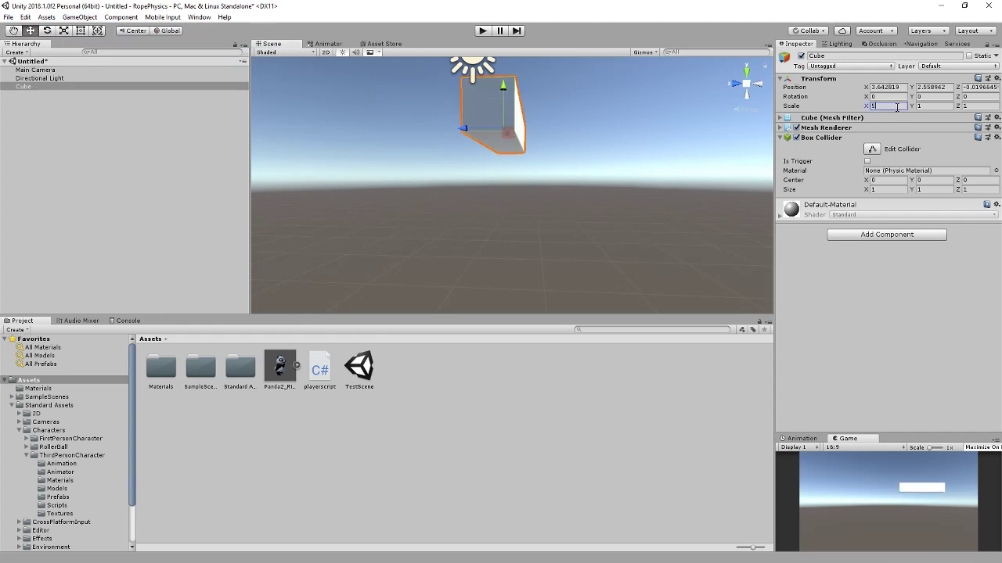
{"action": "left_click", "coordinate": [971, 106]}
{"action": "type", "text": "5"}
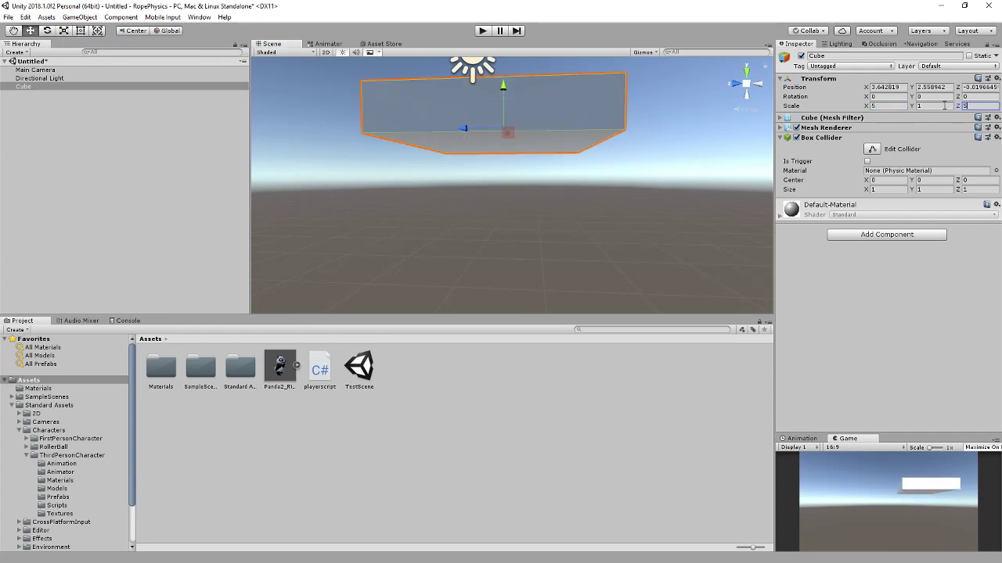
{"action": "left_click", "coordinate": [891, 106]}
{"action": "type", "text": "10"}
{"action": "key", "text": "Tab"}
{"action": "key", "text": "Tab"}
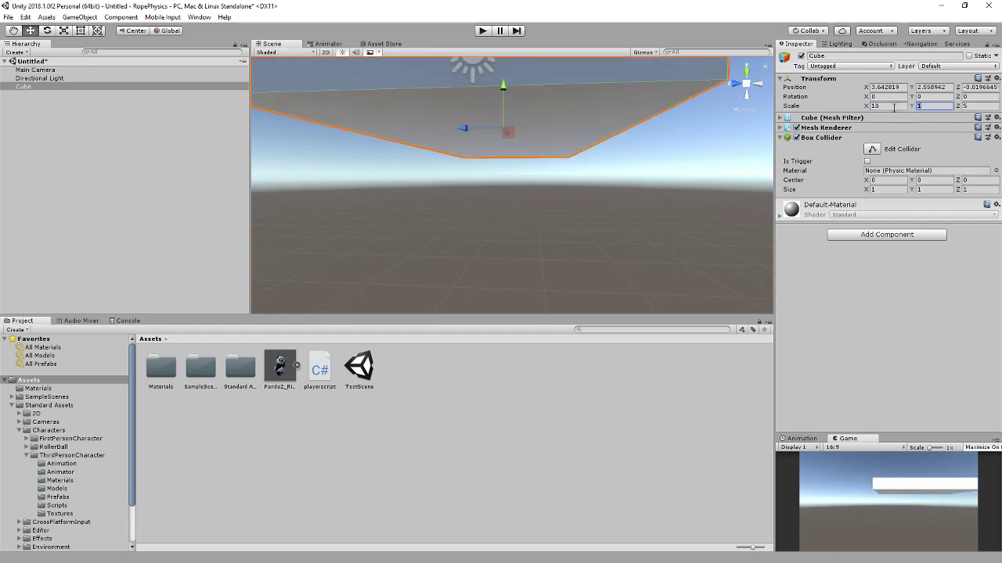
{"action": "type", "text": "10"}
{"action": "left_click", "coordinate": [934, 106]}
{"action": "type", "text": "0.5"}
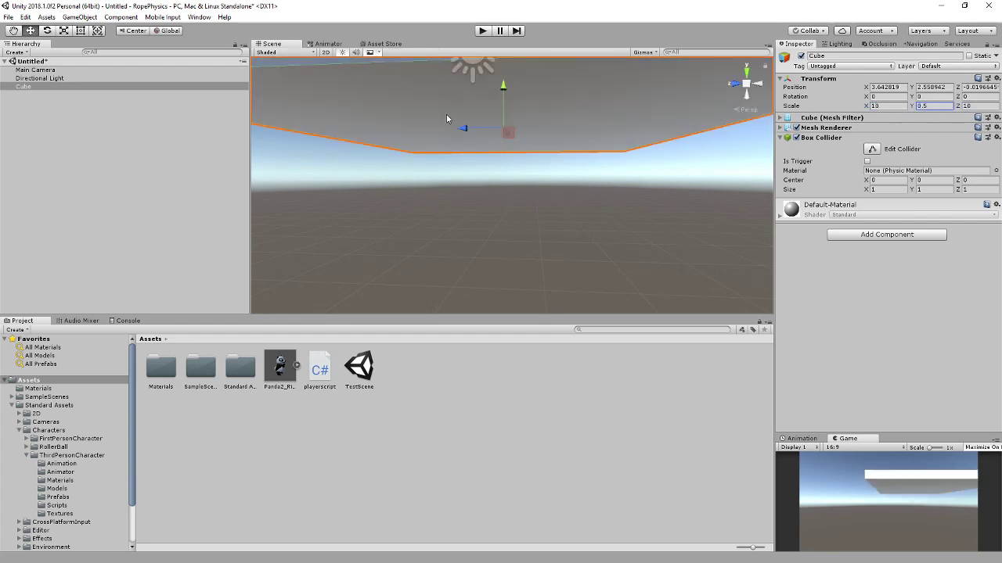
Set the slab's position to 0 on the X, Y and Z axes
{"action": "middle_click_drag", "start_coordinate": [446, 119], "coordinate": [444, 159]}
{"action": "left_click", "coordinate": [870, 87]}
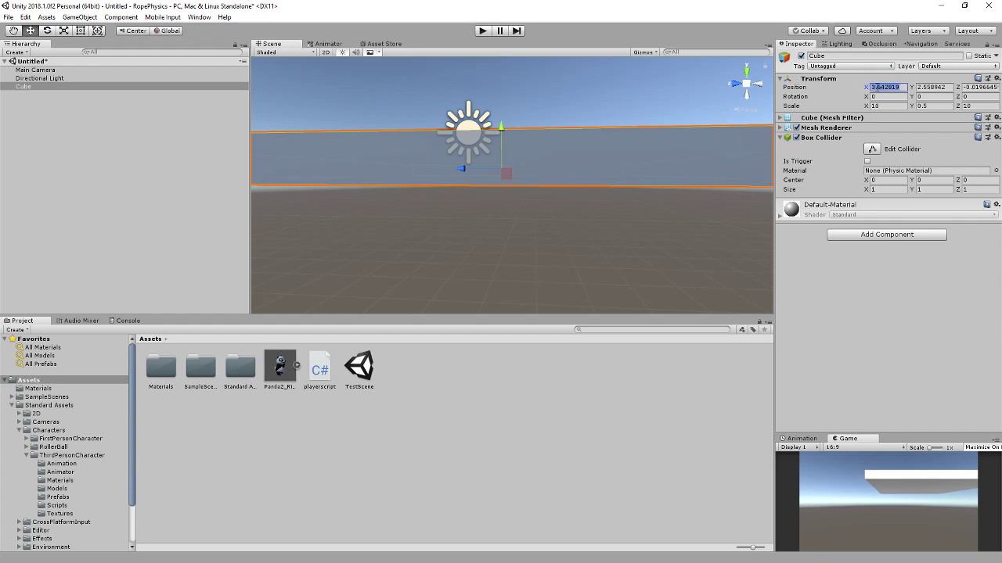
{"action": "type", "text": "0"}
{"action": "left_click", "coordinate": [927, 87]}
{"action": "type", "text": "0"}
{"action": "left_click", "coordinate": [975, 87]}
{"action": "type", "text": "0"}
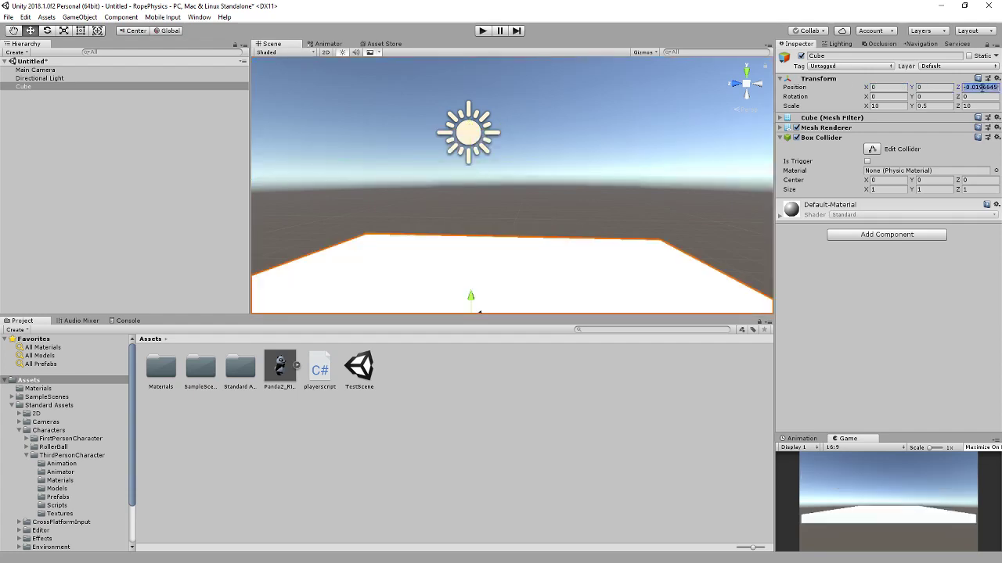
Duplicate the floor slab and raise the copy to about Y 5.17 as a ceiling
{"action": "right_click_drag", "start_coordinate": [607, 145], "coordinate": [544, 238]}
{"action": "left_click_drag", "start_coordinate": [544, 239], "coordinate": [633, 160], "text": "alt"}
{"action": "key", "text": "ctrl+d"}
{"action": "left_click_drag", "start_coordinate": [535, 156], "coordinate": [505, 561]}
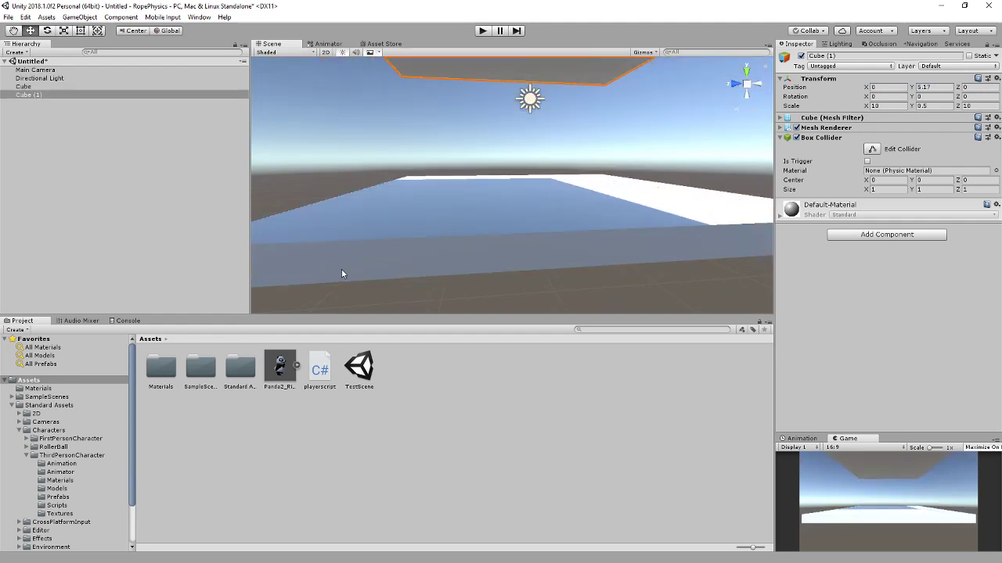
{"action": "right_click_drag", "start_coordinate": [341, 270], "coordinate": [402, 222]}
Add a 3D cylinder to the scene as a separate top-level object
{"action": "right_click", "coordinate": [53, 143]}
{"action": "left_click", "coordinate": [49, 92]}
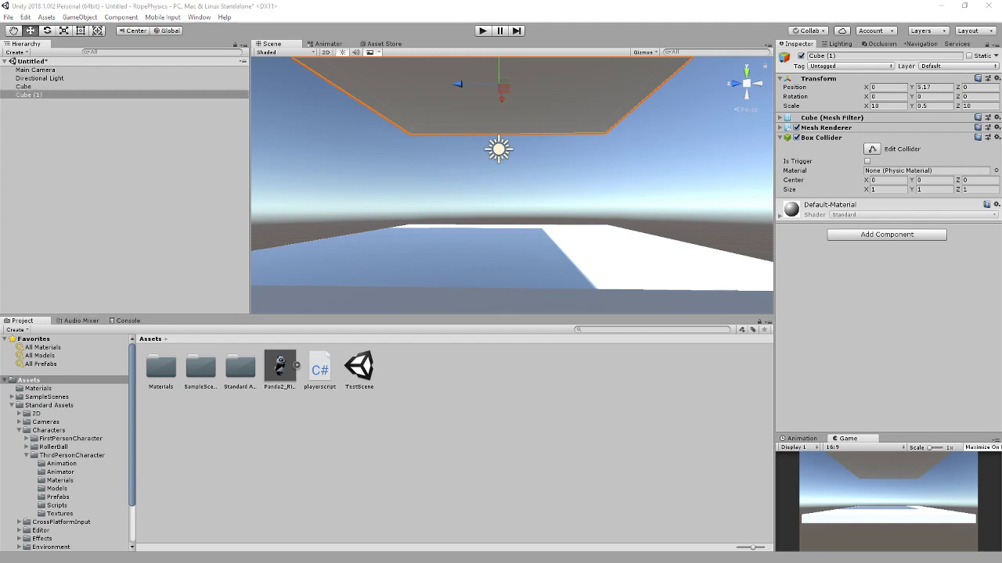
{"action": "left_click", "coordinate": [108, 141]}
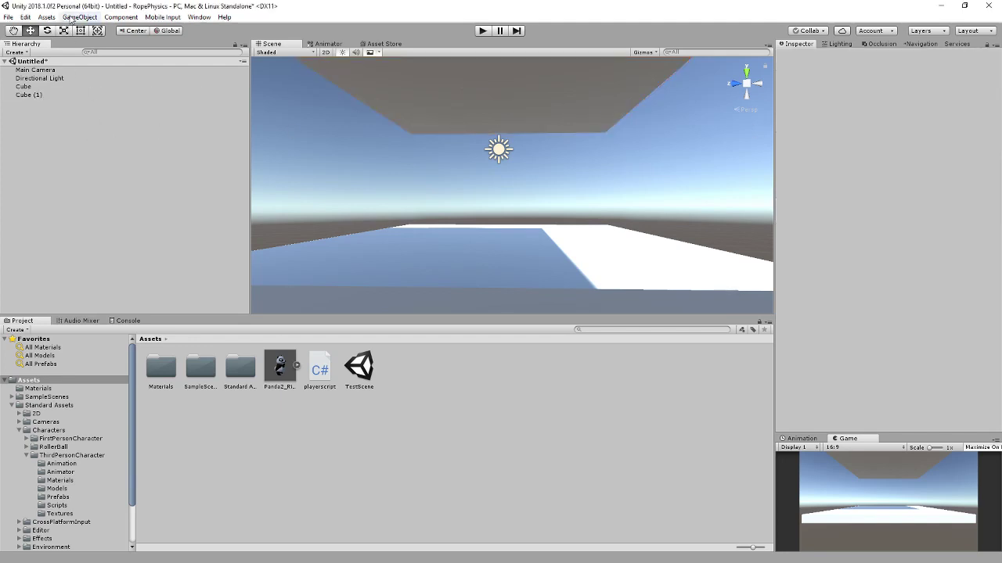
{"action": "left_click", "coordinate": [79, 16]}
{"action": "mouse_move", "coordinate": [94, 55]}
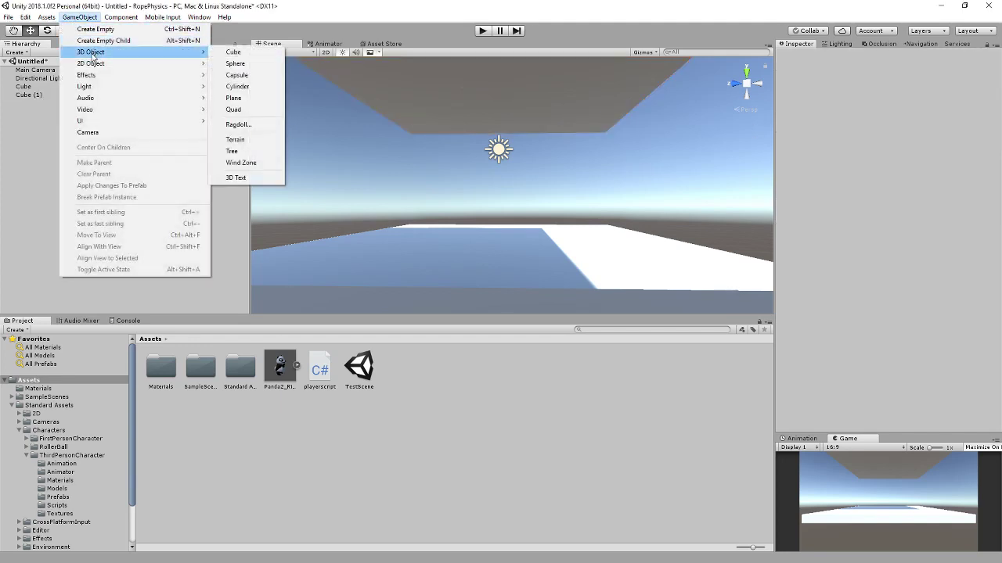
{"action": "left_click", "coordinate": [38, 115]}
{"action": "right_click", "coordinate": [37, 113]}
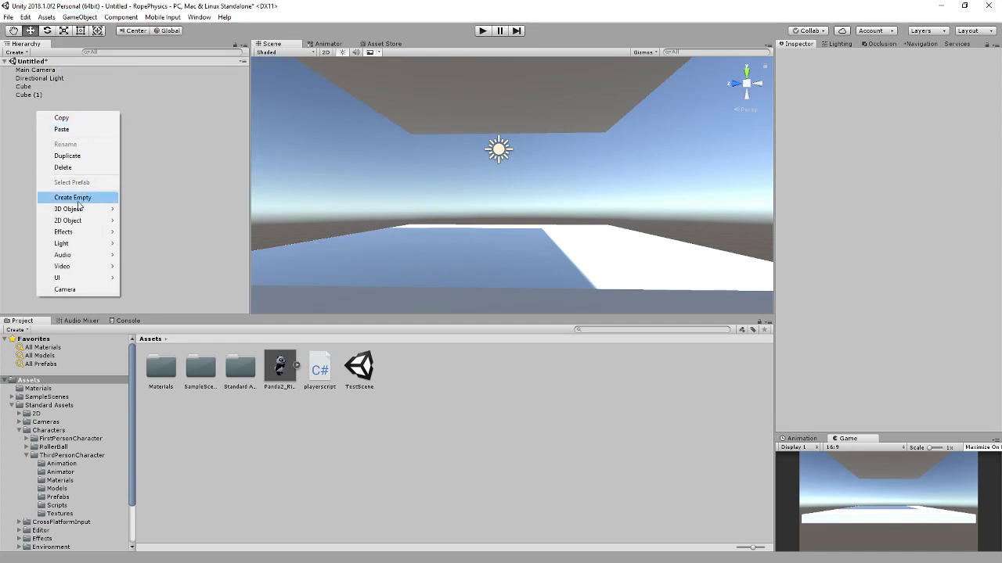
{"action": "mouse_move", "coordinate": [78, 210]}
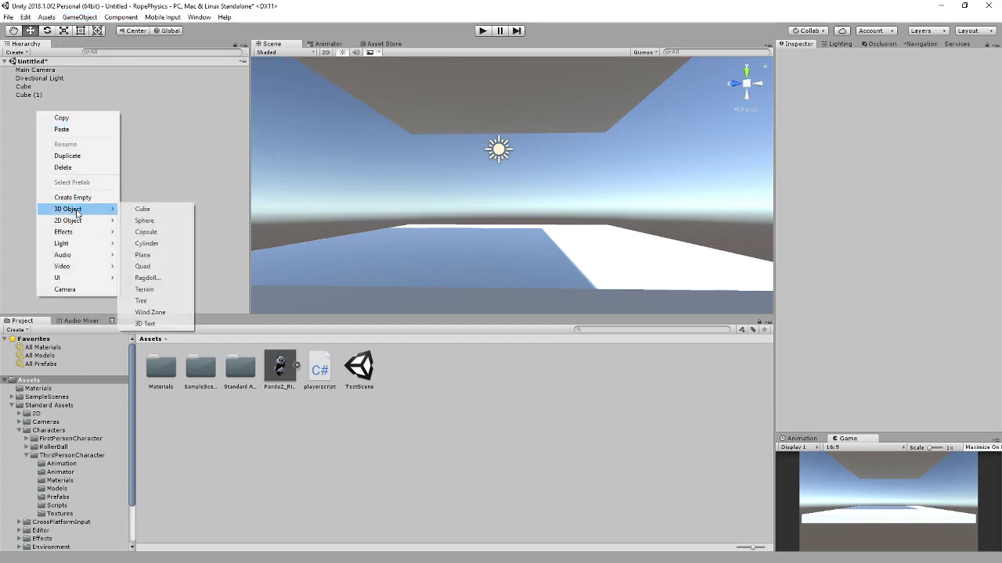
{"action": "left_click", "coordinate": [147, 243]}
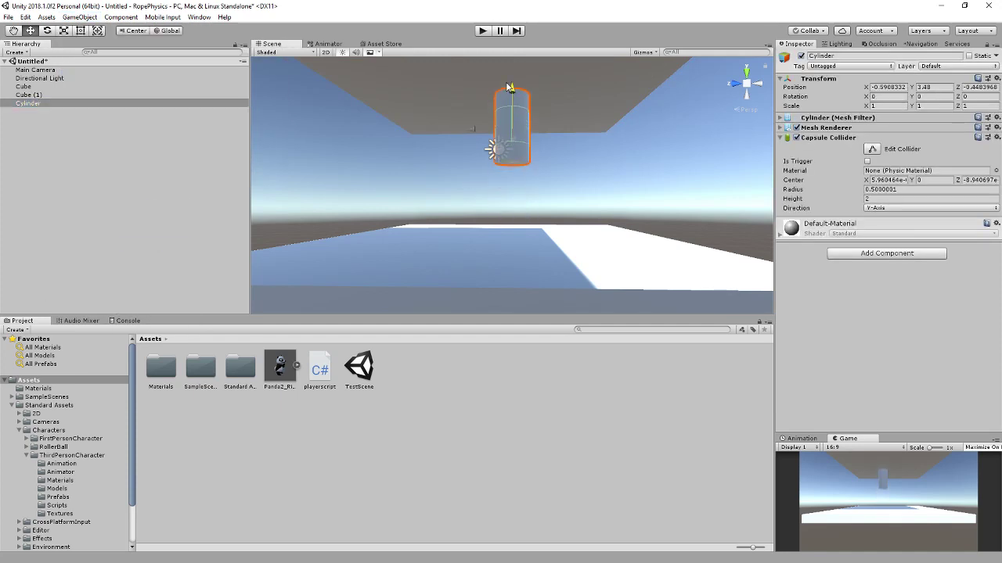
Raise the cylinder to about Y 3.85 against the underside of the ceiling slab
{"action": "left_click_drag", "start_coordinate": [508, 83], "coordinate": [508, 71]}
{"action": "right_click_drag", "start_coordinate": [508, 70], "coordinate": [512, 183]}
{"action": "mouse_move", "coordinate": [512, 174]}
{"action": "left_mouse_down"}
{"action": "mouse_move", "coordinate": [512, 162]}
{"action": "mouse_move", "coordinate": [513, 171]}
{"action": "left_mouse_up"}
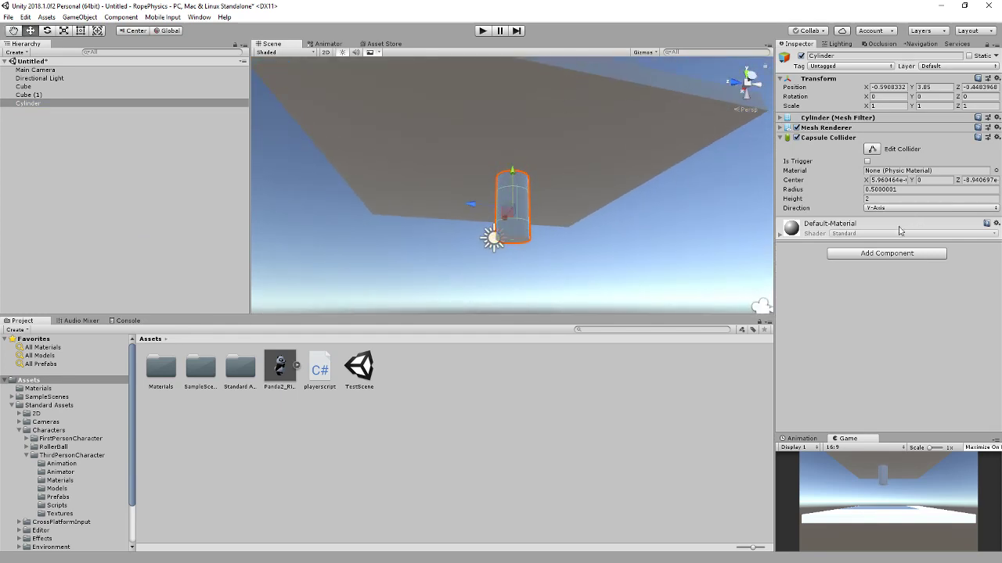
Add a Hinge Joint to the cylinder with Use Spring on, Damper 50 and Enable Collision on
{"action": "left_click", "coordinate": [880, 261]}
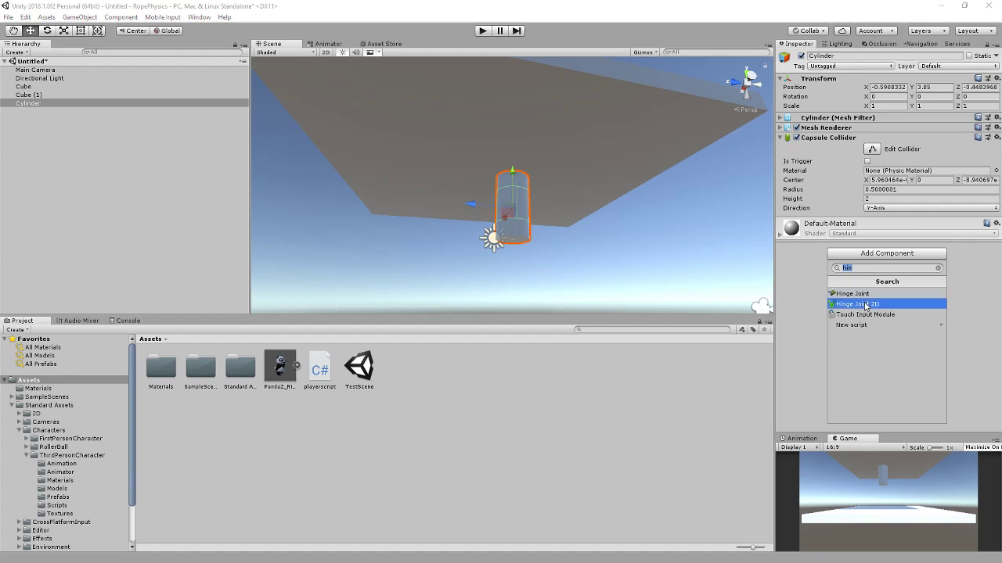
{"action": "left_click", "coordinate": [865, 295]}
{"action": "scroll", "coordinate": [869, 313], "scroll_direction": "down", "scroll_amount": 3}
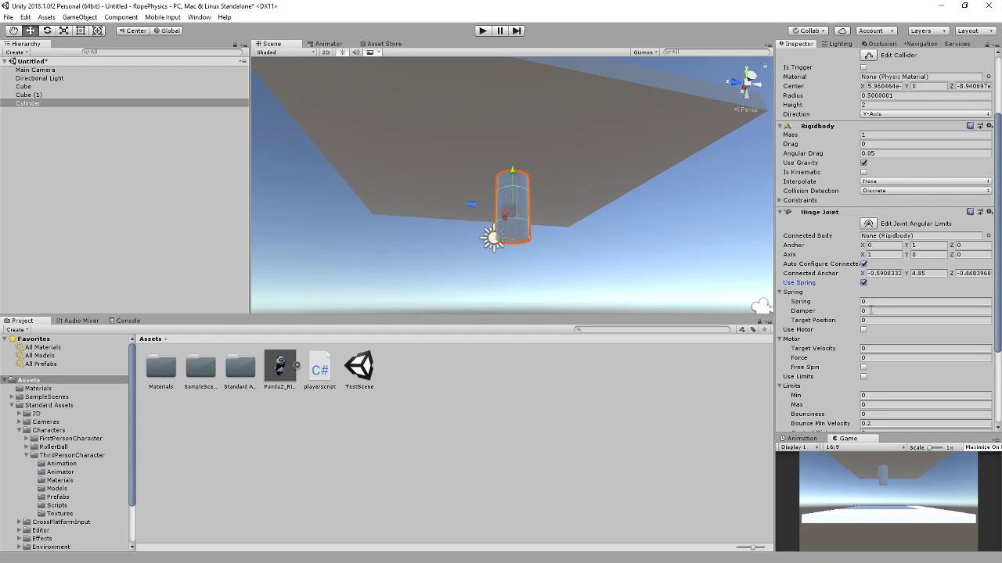
{"action": "left_click", "coordinate": [871, 310]}
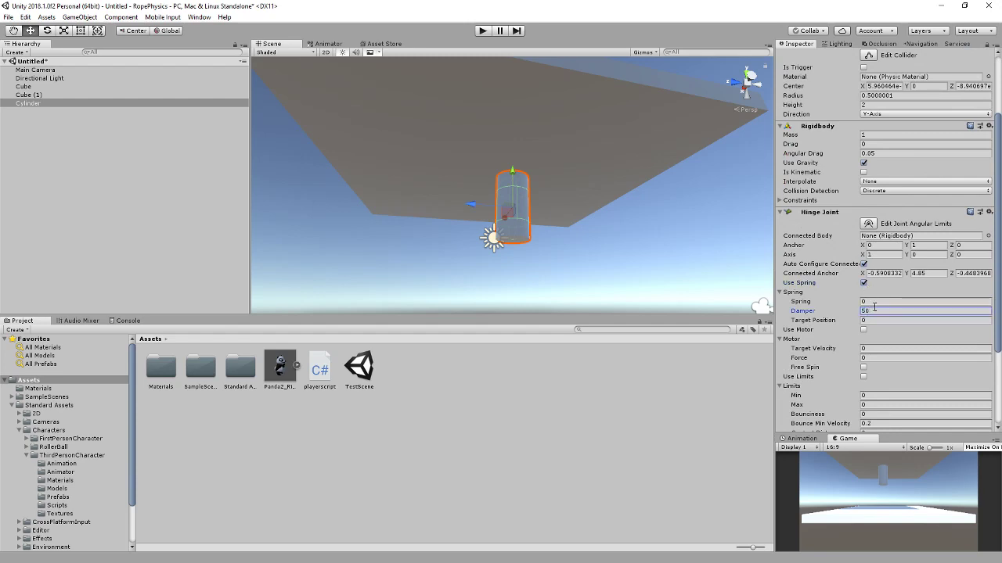
{"action": "scroll", "coordinate": [874, 313], "scroll_direction": "down", "scroll_amount": 4}
{"action": "left_click", "coordinate": [864, 344]}
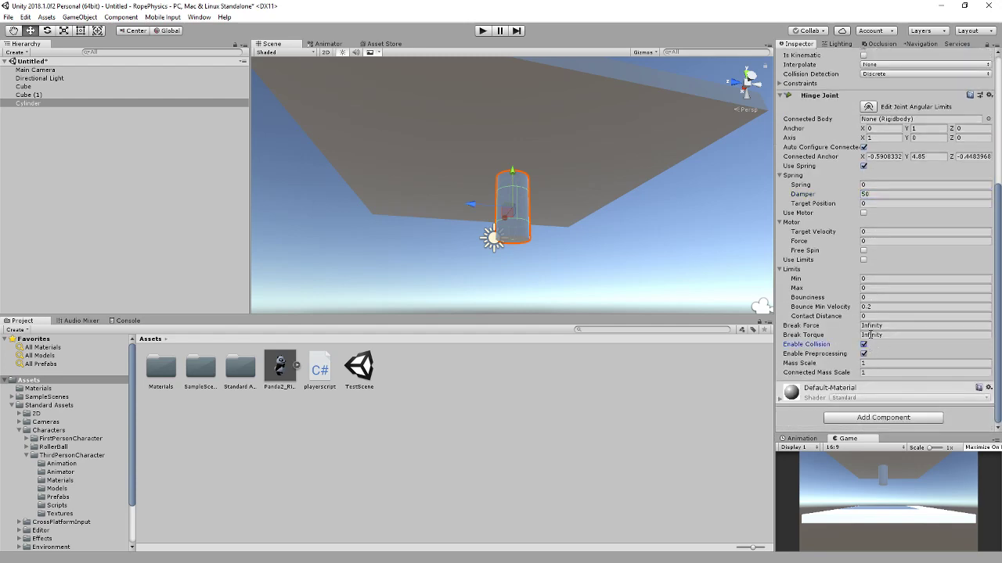
Nudge the cylinder slightly downward so its upper end sits just at the ceiling slab's underside
{"action": "scroll", "coordinate": [869, 329], "scroll_direction": "up", "scroll_amount": 7}
{"action": "scroll", "coordinate": [539, 224], "scroll_direction": "up", "scroll_amount": 5}
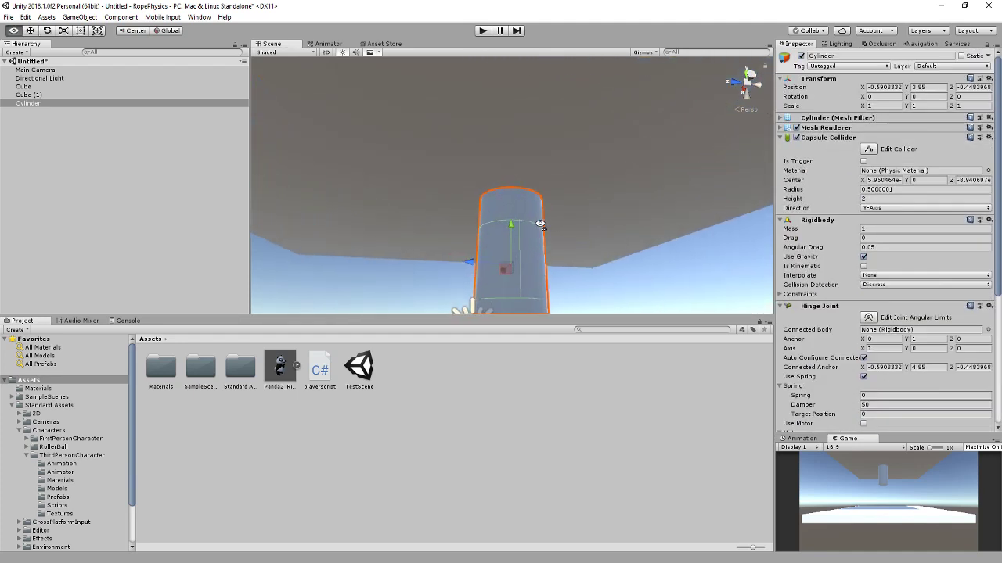
{"action": "key", "text": "d"}
{"action": "right_click_drag", "start_coordinate": [539, 224], "coordinate": [501, 233]}
{"action": "left_click_drag", "start_coordinate": [491, 209], "coordinate": [492, 213]}
{"action": "right_click_drag", "start_coordinate": [523, 232], "coordinate": [525, 241]}
{"action": "key", "text": "s"}
{"action": "scroll", "coordinate": [939, 317], "scroll_direction": "down", "scroll_amount": 2}
{"action": "right_click_drag", "start_coordinate": [470, 226], "coordinate": [468, 235]}
{"action": "key", "text": "s"}
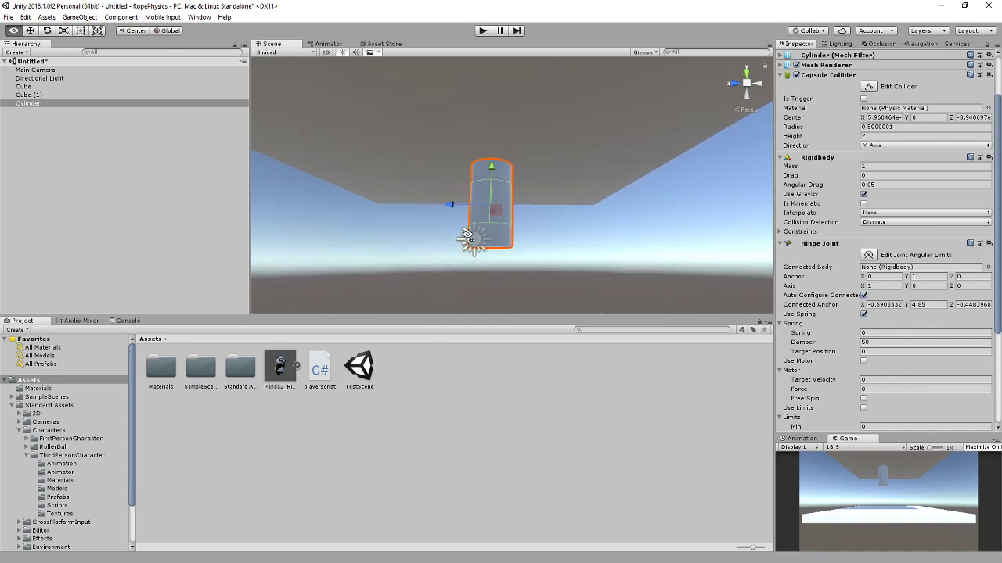
{"action": "left_click_drag", "start_coordinate": [467, 235], "coordinate": [568, 235], "text": "alt"}
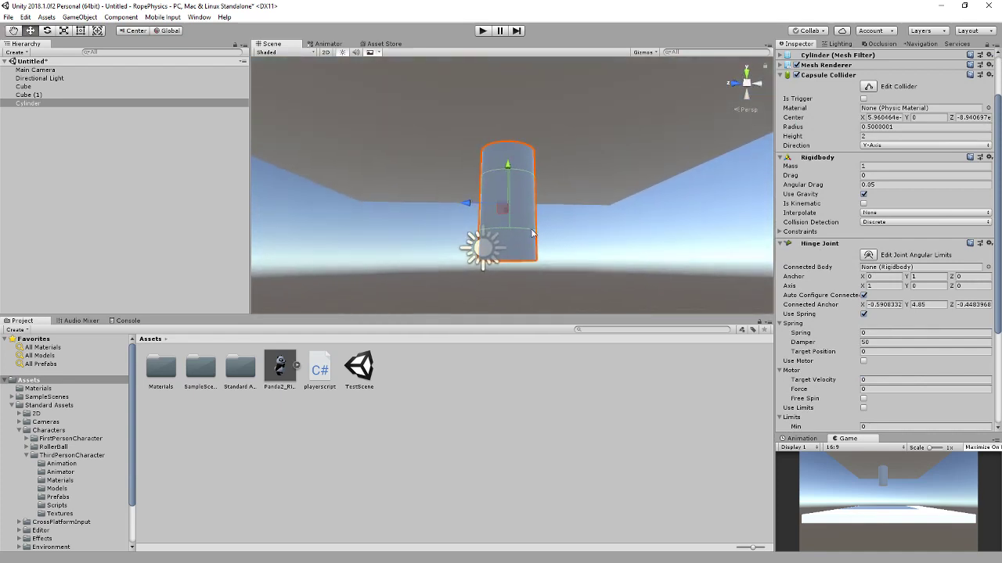
{"action": "scroll", "coordinate": [900, 357], "scroll_direction": "down", "scroll_amount": 3}
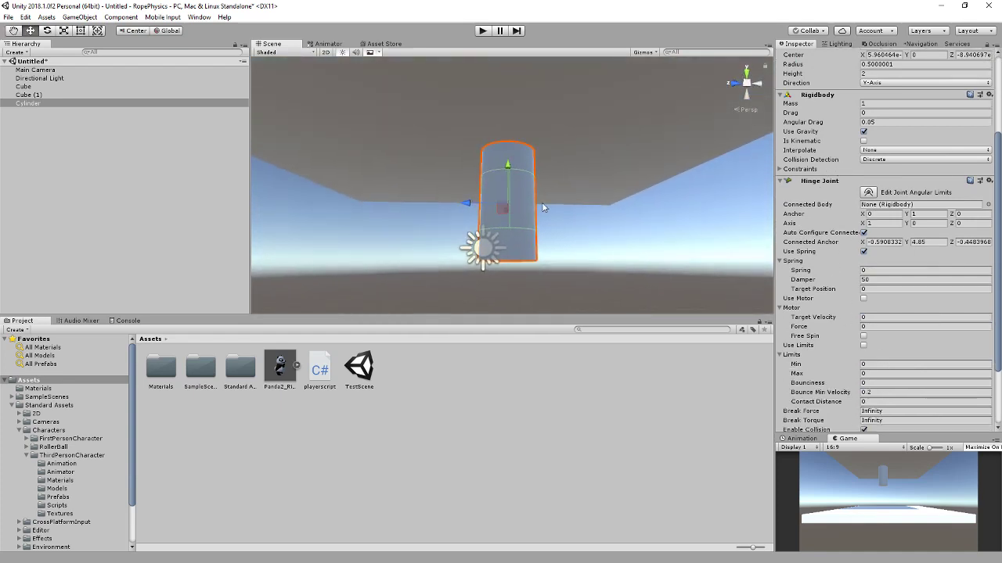
Duplicate the hinged cylinder and place the copy directly beneath the original as the second rope segment
{"action": "left_click", "coordinate": [83, 103]}
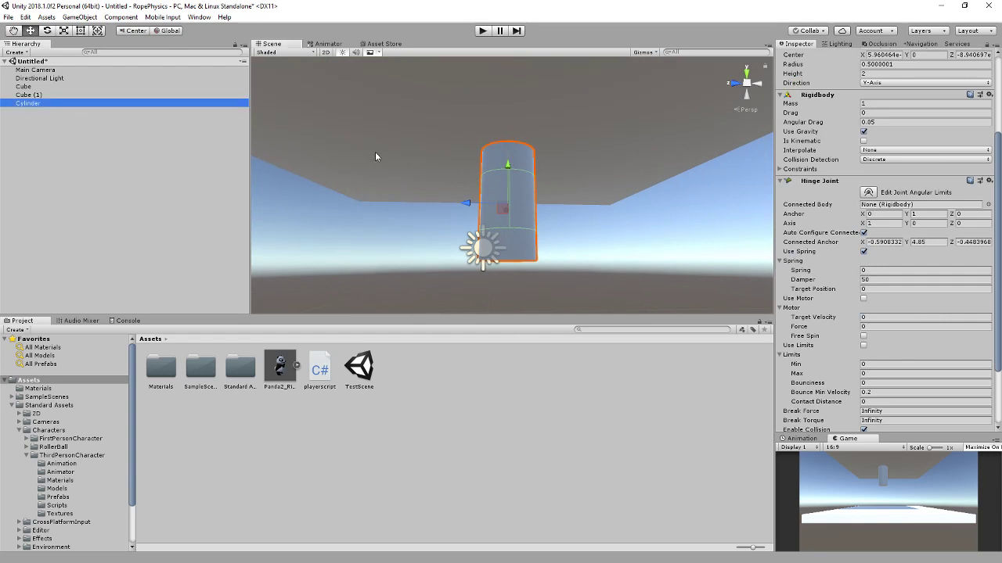
{"action": "key", "text": "ctrl+d"}
{"action": "left_click_drag", "start_coordinate": [512, 154], "coordinate": [525, 267]}
{"action": "key", "text": "f"}
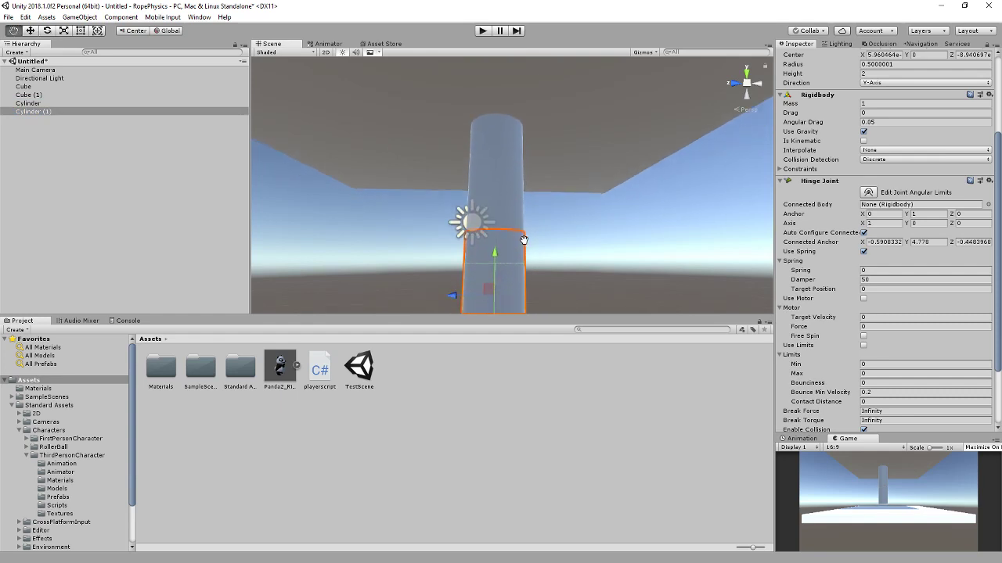
Duplicate the second cylinder and place the copy directly beneath it as the third rope segment
{"action": "key", "text": "ctrl+d"}
{"action": "left_click_drag", "start_coordinate": [508, 201], "coordinate": [511, 312]}
{"action": "key", "text": "f"}
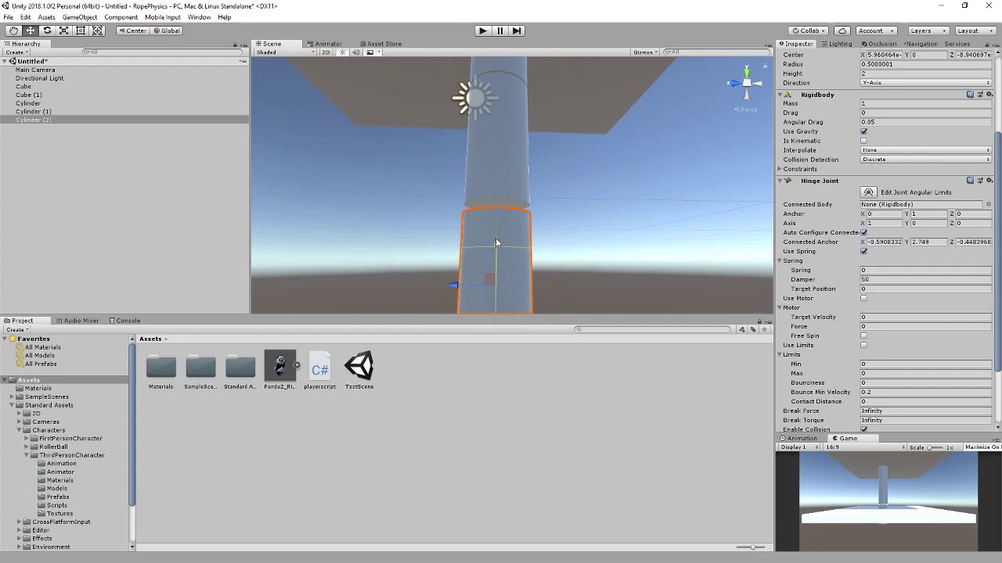
{"action": "scroll", "coordinate": [537, 238], "scroll_direction": "down", "scroll_amount": 3}
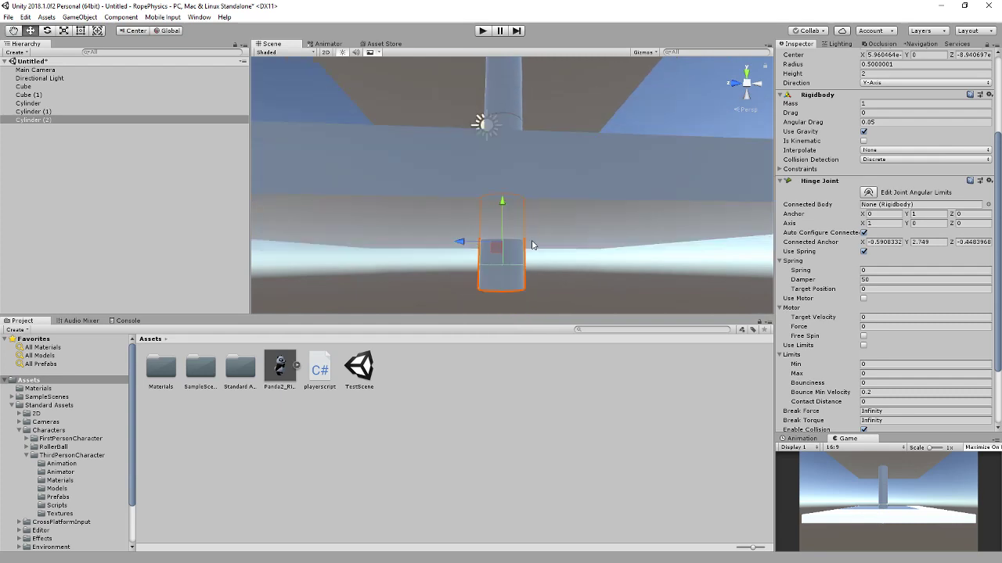
Lower the floor slab to about Y -3.89 to clear the hanging cylinders
{"action": "left_click", "coordinate": [536, 237]}
{"action": "left_click_drag", "start_coordinate": [489, 182], "coordinate": [487, 283]}
{"action": "middle_click_drag", "start_coordinate": [499, 242], "coordinate": [502, 221]}
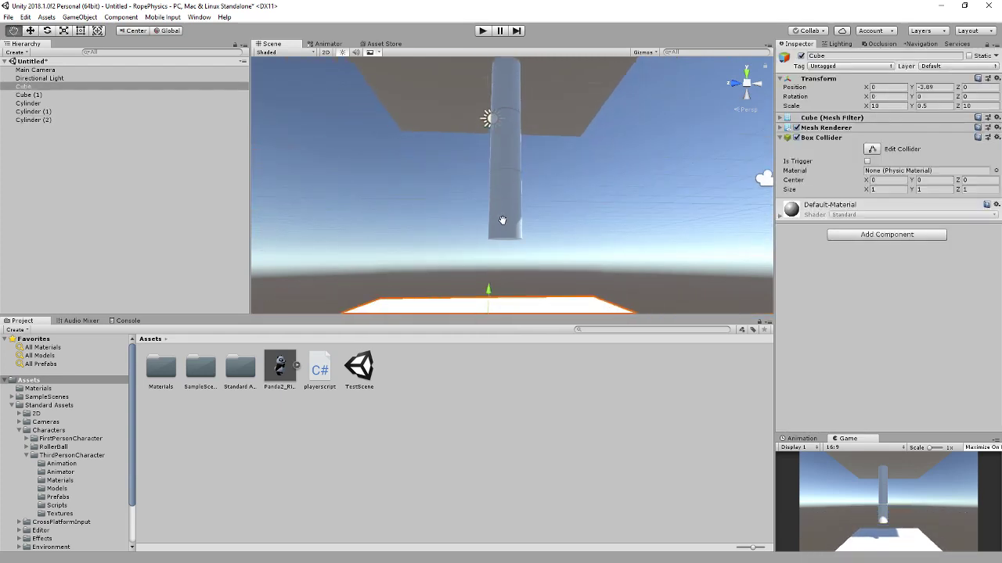
Duplicate the third cylinder and place the copy directly beneath it as the fourth rope segment
{"action": "left_click", "coordinate": [505, 215]}
{"action": "key", "text": "ctrl+d"}
{"action": "left_click_drag", "start_coordinate": [507, 174], "coordinate": [504, 236]}
{"action": "right_click_drag", "start_coordinate": [500, 270], "coordinate": [512, 259]}
{"action": "scroll", "coordinate": [507, 266], "scroll_direction": "down", "scroll_amount": 3}
Duplicate the fourth cylinder, place the copy beneath it at about Y -4.34, and lower the floor slab below the rope
{"action": "key", "text": "ctrl+d"}
{"action": "left_click_drag", "start_coordinate": [523, 182], "coordinate": [511, 304]}
{"action": "left_click", "coordinate": [545, 245]}
{"action": "middle_click_drag", "start_coordinate": [521, 284], "coordinate": [518, 250]}
{"action": "left_click", "coordinate": [530, 225]}
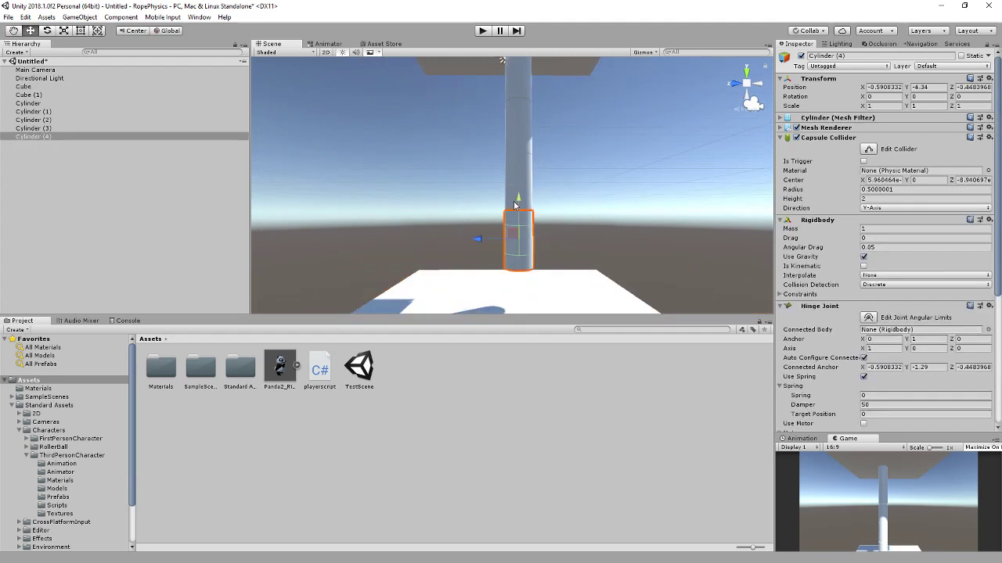
Duplicate Cylinder (4) and place the copy directly beneath it at about Y -6.35 as the next rope segment
{"action": "key", "text": "ctrl+d"}
{"action": "left_click_drag", "start_coordinate": [518, 205], "coordinate": [538, 199]}
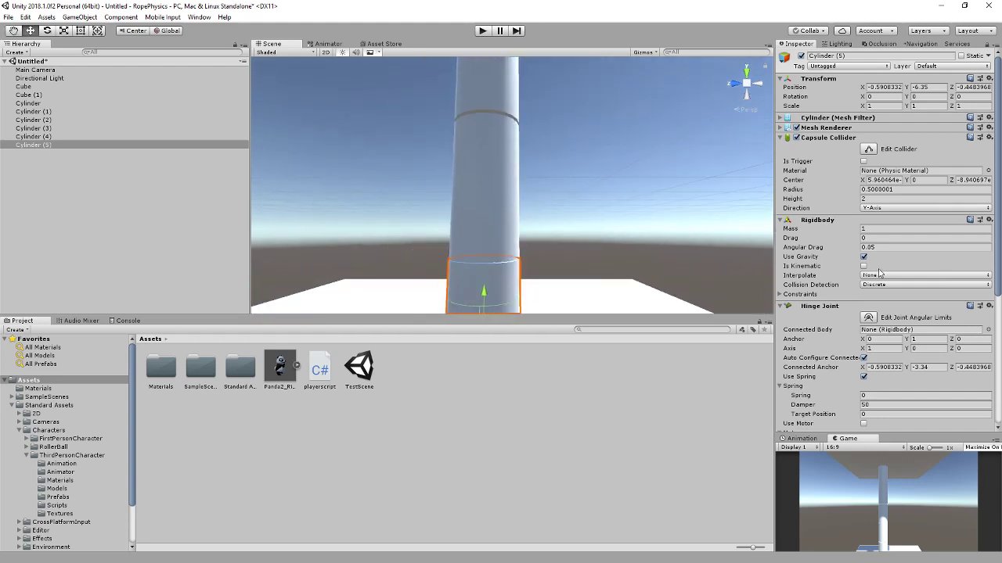
Set the hinge joint connected bodies of Cylinder (5), Cylinder (4) and Cylinder (3) to the cylinder directly above each
{"action": "scroll", "coordinate": [833, 223], "scroll_direction": "down", "scroll_amount": 2}
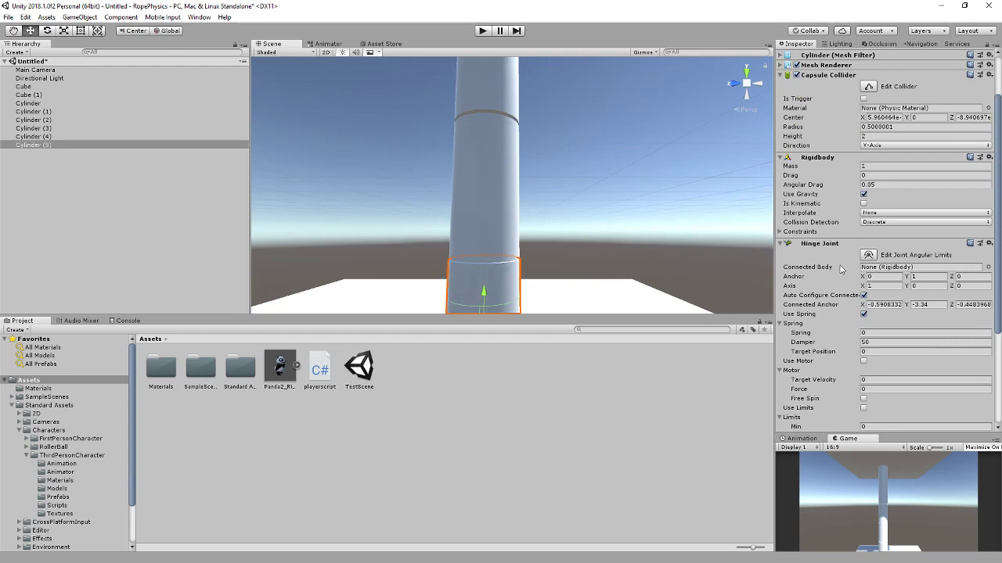
{"action": "left_click_drag", "start_coordinate": [43, 141], "coordinate": [900, 267]}
{"action": "left_click", "coordinate": [36, 136]}
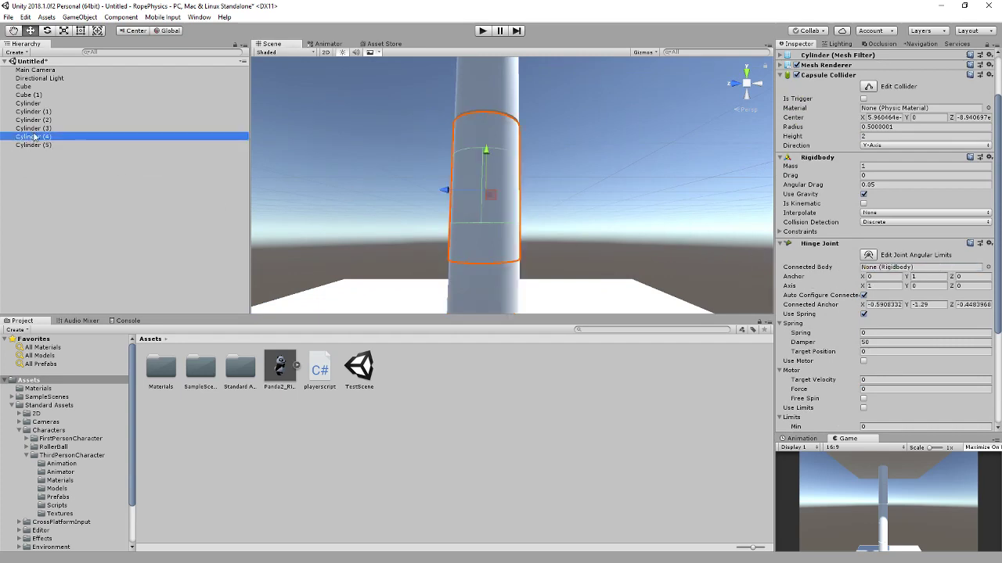
{"action": "left_click_drag", "start_coordinate": [47, 137], "coordinate": [883, 271]}
{"action": "left_click", "coordinate": [24, 129]}
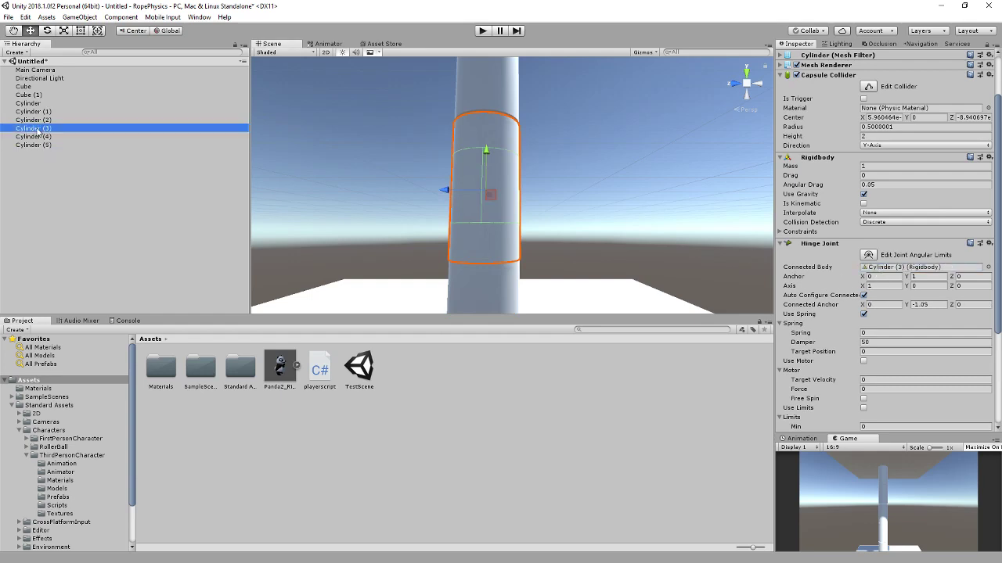
{"action": "left_click_drag", "start_coordinate": [42, 127], "coordinate": [645, 192]}
{"action": "left_click_drag", "start_coordinate": [894, 256], "coordinate": [900, 267]}
Connect the hinge joint of Cylinder (1) to the top Cylinder and that of Cylinder (2) to Cylinder (1)
{"action": "left_click_drag", "start_coordinate": [39, 111], "coordinate": [588, 213]}
{"action": "left_click_drag", "start_coordinate": [876, 262], "coordinate": [887, 271]}
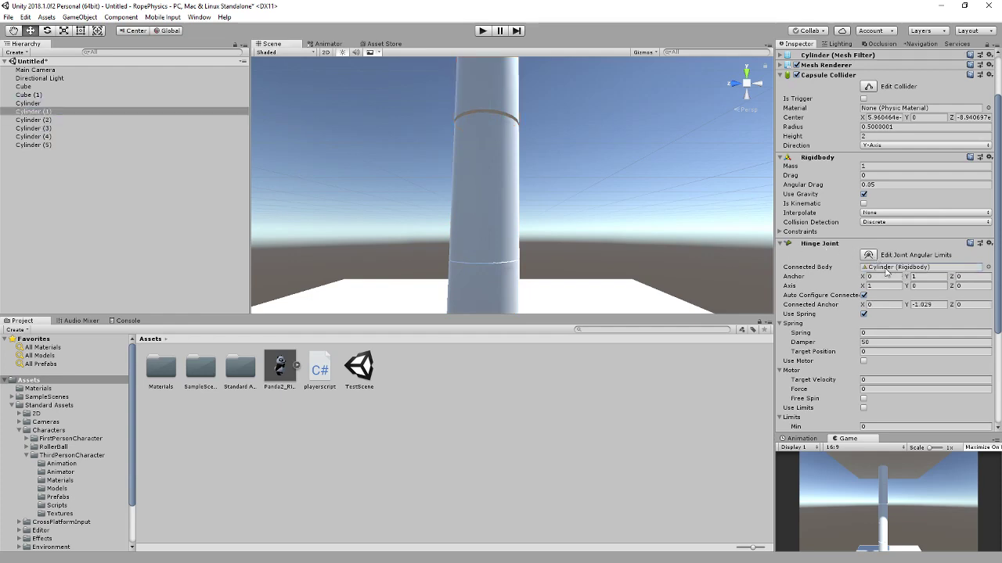
{"action": "left_click", "coordinate": [32, 120]}
{"action": "left_click_drag", "start_coordinate": [43, 114], "coordinate": [900, 267]}
Run the scene in play mode to check how the connected rope behaves, and stop it
{"action": "left_click", "coordinate": [32, 104]}
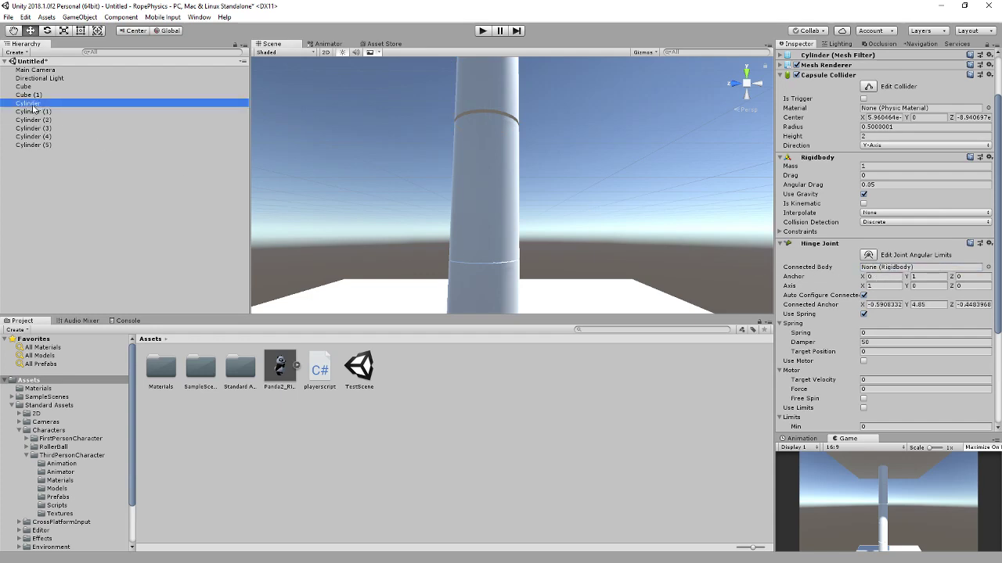
{"action": "right_click_drag", "start_coordinate": [331, 149], "coordinate": [404, 84]}
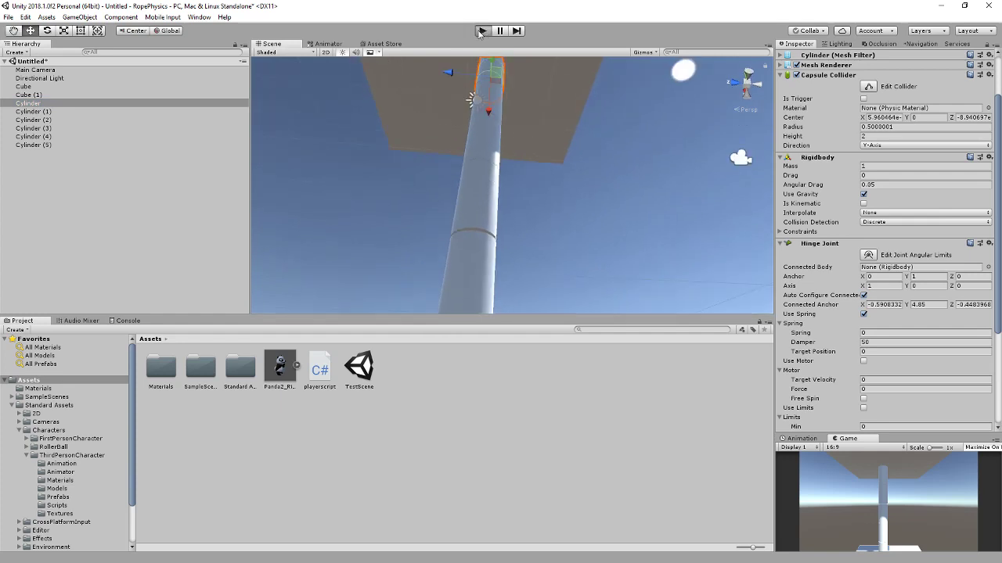
{"action": "key", "text": "ctrl+p"}
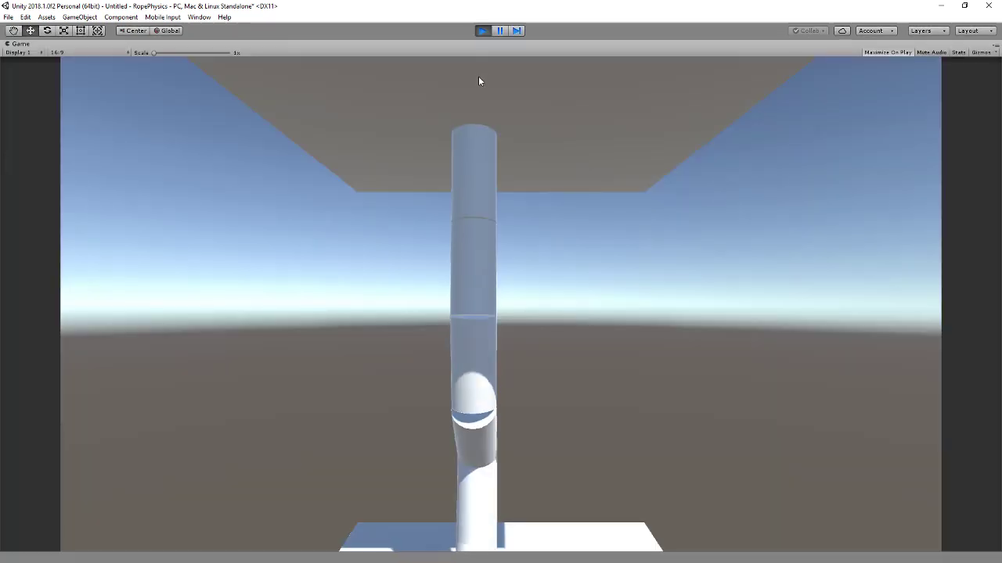
{"action": "left_click", "coordinate": [482, 30]}
Create an empty GameObject at the top cylinder's position
{"action": "double_click", "coordinate": [27, 103]}
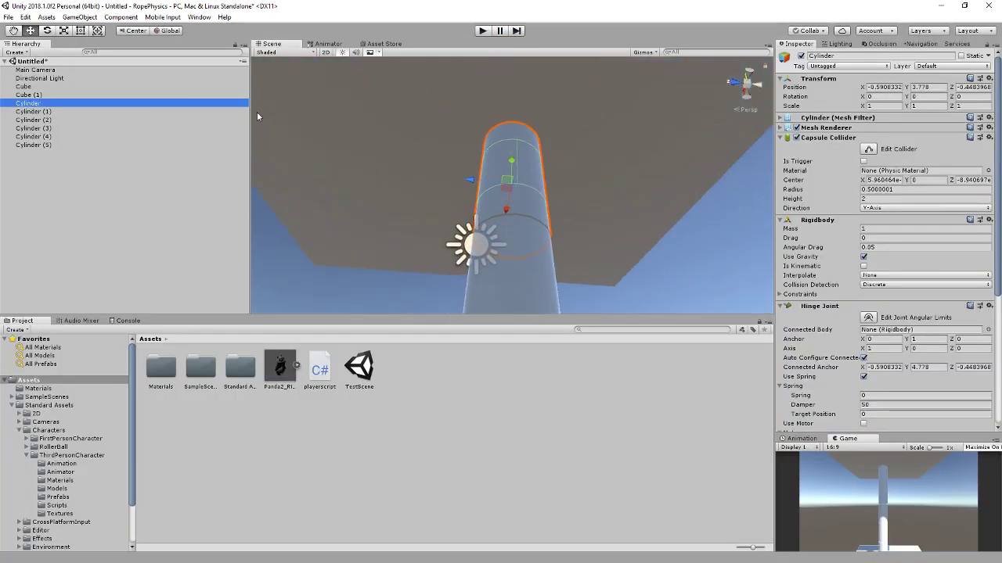
{"action": "left_click", "coordinate": [79, 18]}
{"action": "left_click", "coordinate": [81, 29]}
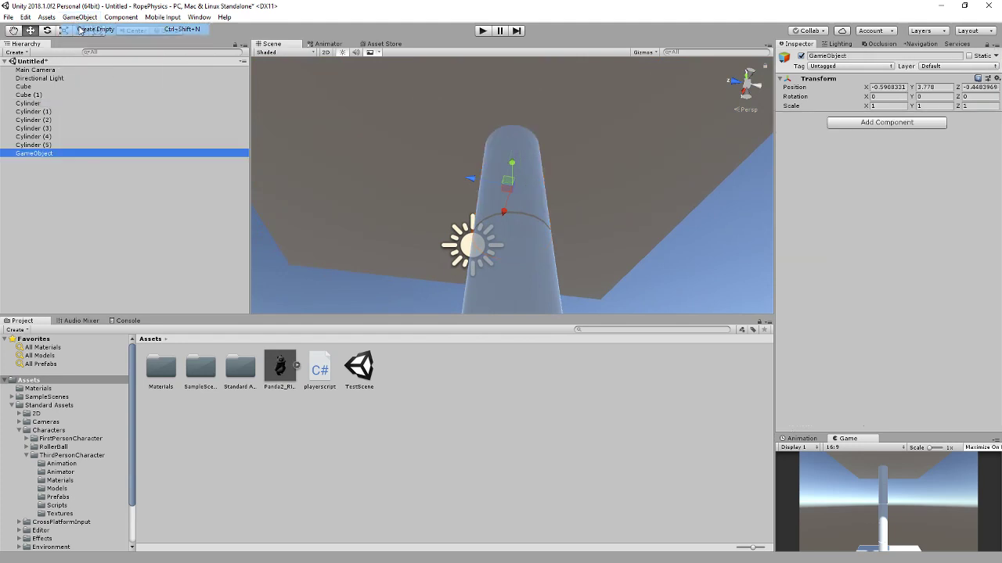
Move the empty GameObject above the cylinders in the hierarchy and parent all six cylinders to it
{"action": "left_click_drag", "start_coordinate": [34, 153], "coordinate": [35, 113]}
{"action": "left_click", "coordinate": [35, 104]}
{"action": "left_click", "coordinate": [36, 120]}
{"action": "left_click", "coordinate": [39, 154], "text": "shift"}
{"action": "left_click_drag", "start_coordinate": [39, 153], "coordinate": [36, 107]}
{"action": "left_click", "coordinate": [34, 104]}
Add a Rigidbody component to the parent GameObject and make it kinematic
{"action": "left_click", "coordinate": [842, 122]}
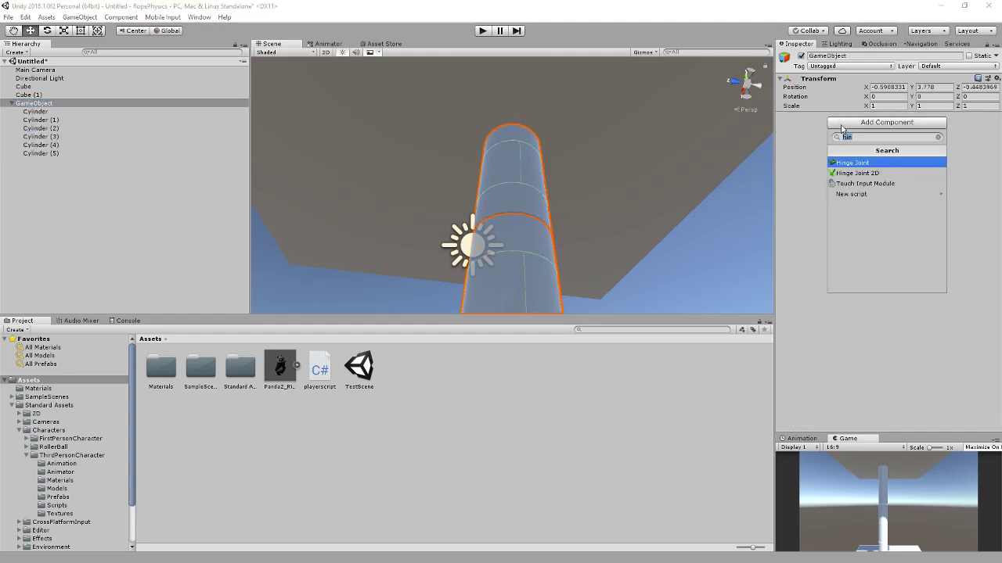
{"action": "type", "text": "rigid"}
{"action": "key", "text": "Return"}
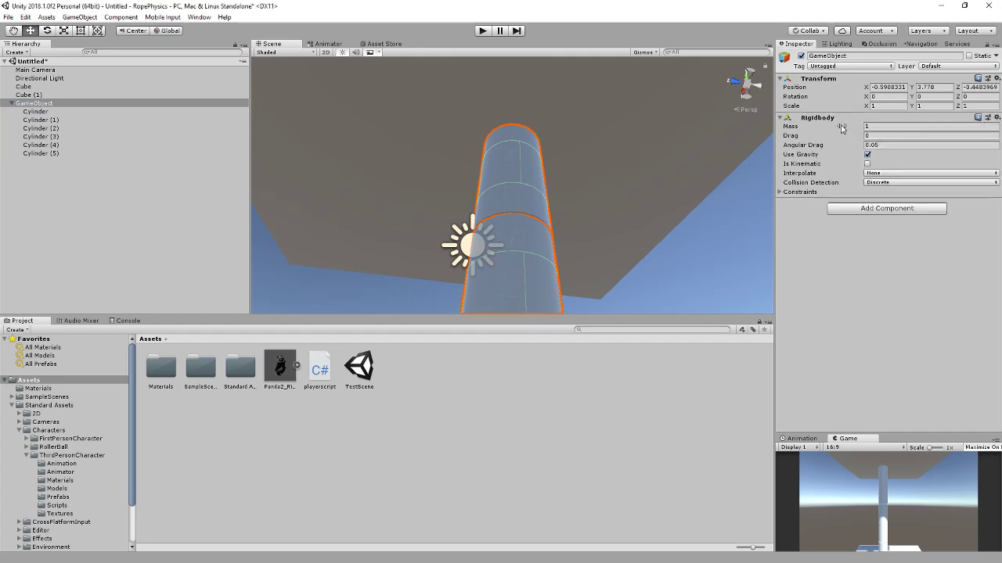
{"action": "left_click", "coordinate": [867, 164]}
Set the top cylinder's hinge joint connected body to the parent GameObject and test the scene in play mode
{"action": "left_click", "coordinate": [35, 111]}
{"action": "left_click_drag", "start_coordinate": [35, 104], "coordinate": [902, 331]}
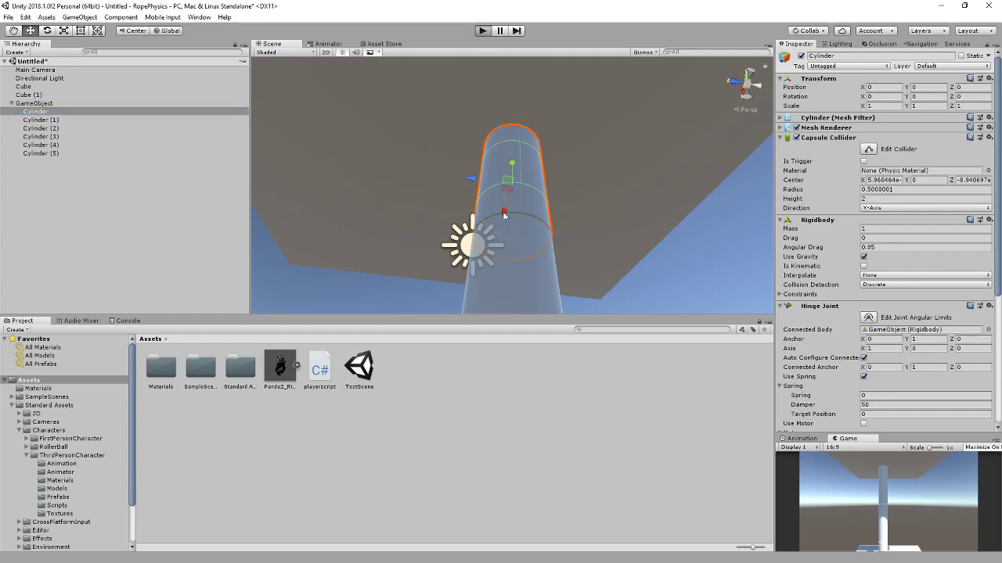
{"action": "key", "text": "ctrl+p"}
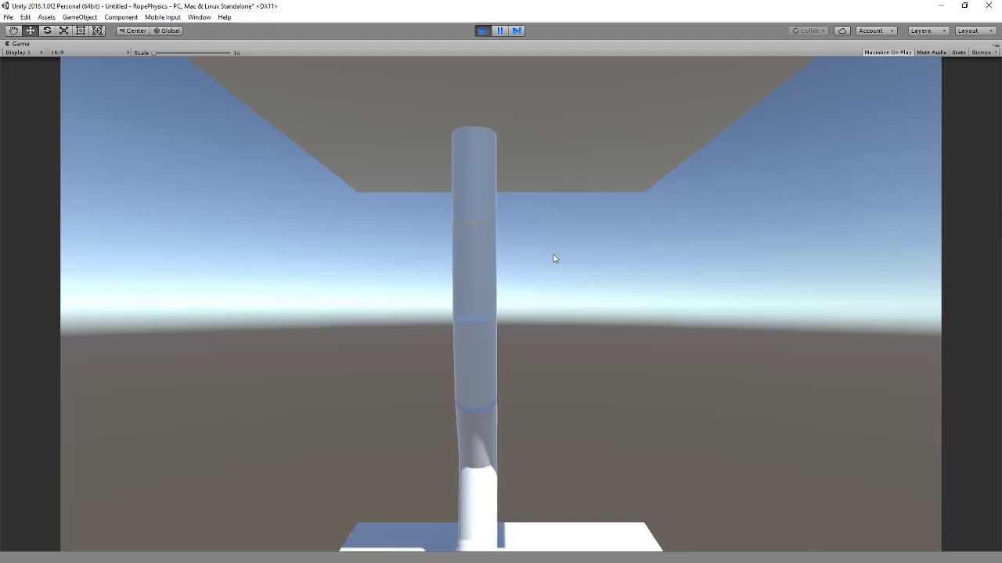
{"action": "left_click", "coordinate": [479, 30]}
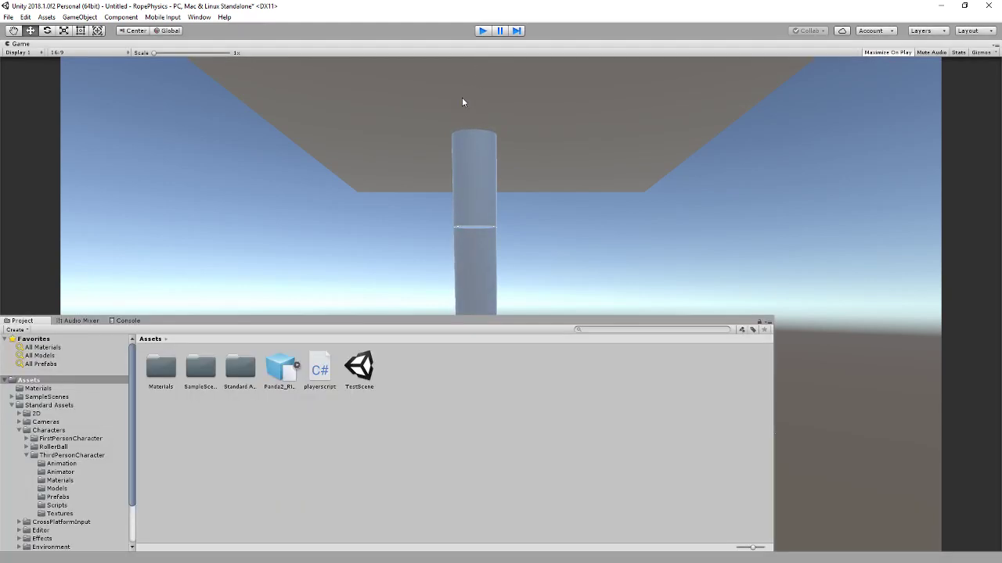
Nudge Cylinder (1), Cylinder (2) and Cylinder (3) slightly downward to about Y -2.04, -4.08 and -6.11
{"action": "left_click", "coordinate": [601, 203]}
{"action": "left_click", "coordinate": [602, 201]}
{"action": "left_click_drag", "start_coordinate": [603, 166], "coordinate": [603, 166]}
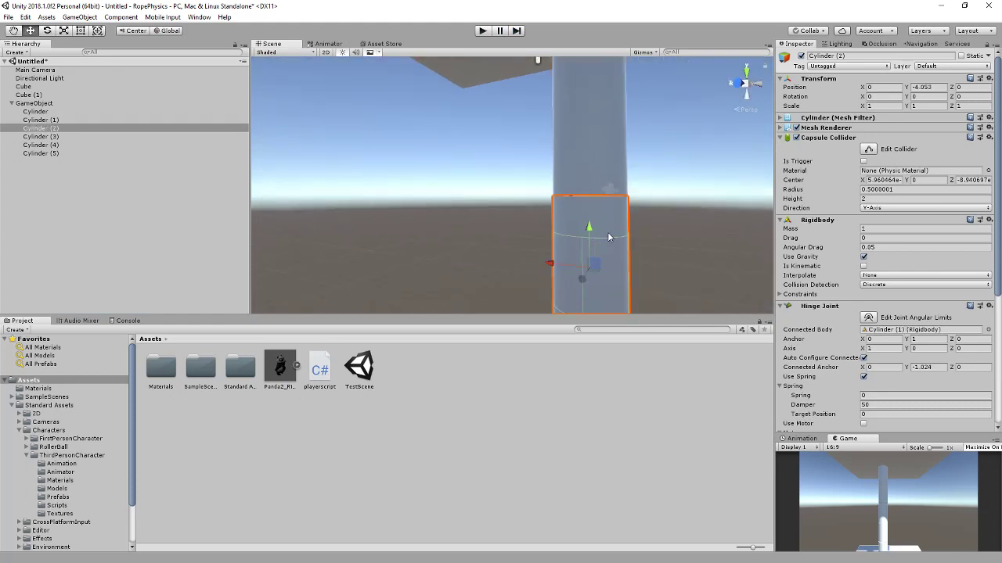
{"action": "left_click_drag", "start_coordinate": [589, 229], "coordinate": [590, 231]}
{"action": "right_click_drag", "start_coordinate": [590, 231], "coordinate": [594, 298]}
{"action": "scroll", "coordinate": [595, 297], "scroll_direction": "up", "scroll_amount": 3}
{"action": "left_click", "coordinate": [608, 270]}
{"action": "middle_click_drag", "start_coordinate": [608, 270], "coordinate": [560, 165]}
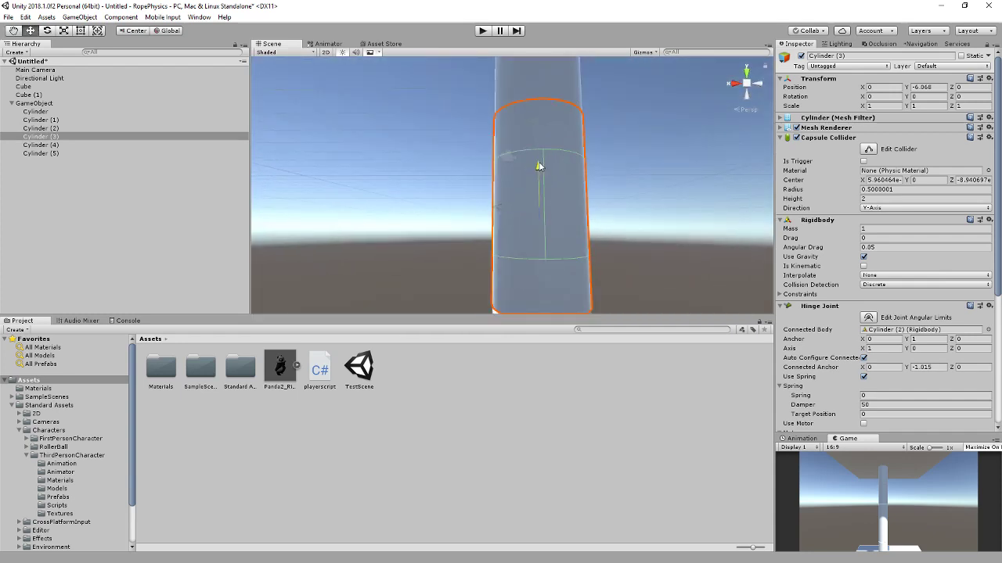
{"action": "left_click_drag", "start_coordinate": [540, 169], "coordinate": [541, 171]}
Lower the floor slab to about Y -10.84 so it sits clear of the rope's lower end
{"action": "right_click_drag", "start_coordinate": [540, 171], "coordinate": [549, 236]}
{"action": "scroll", "coordinate": [549, 235], "scroll_direction": "down", "scroll_amount": 2}
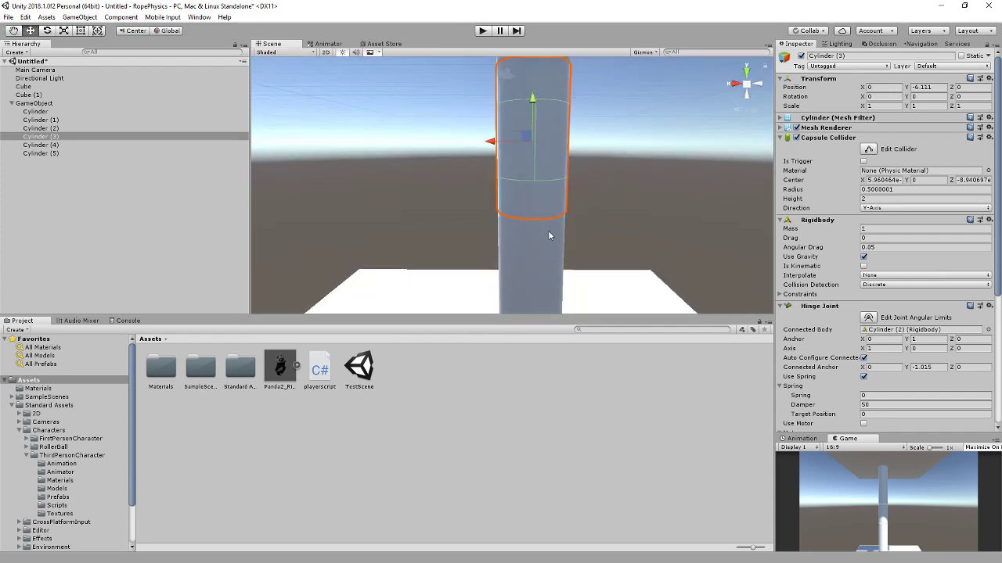
{"action": "left_click", "coordinate": [749, 87]}
{"action": "left_click", "coordinate": [733, 84]}
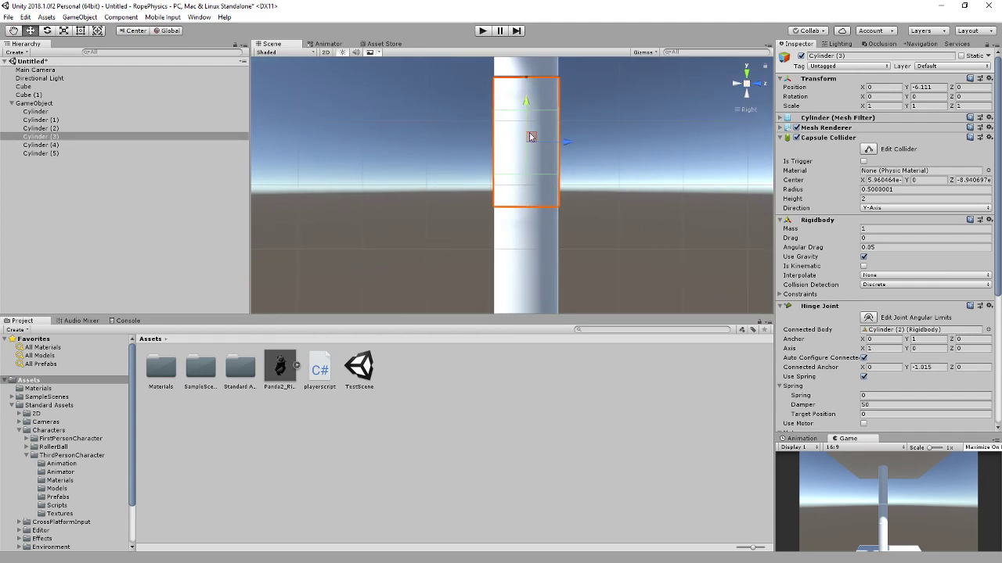
{"action": "scroll", "coordinate": [588, 213], "scroll_direction": "down", "scroll_amount": 2}
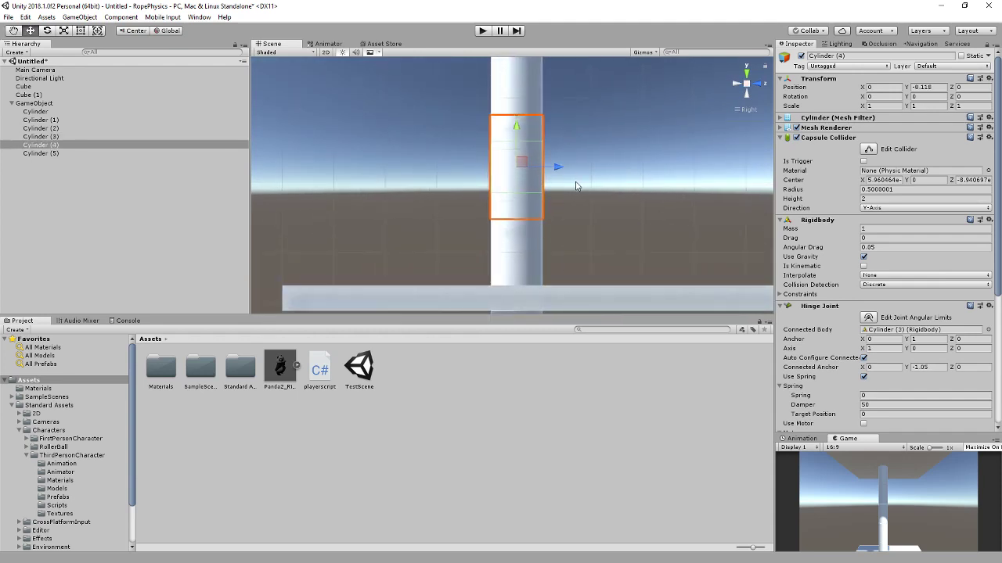
{"action": "left_click", "coordinate": [573, 206]}
{"action": "scroll", "coordinate": [571, 227], "scroll_direction": "down", "scroll_amount": 3}
{"action": "left_click", "coordinate": [566, 271]}
{"action": "scroll", "coordinate": [552, 254], "scroll_direction": "down", "scroll_amount": 3}
{"action": "left_click_drag", "start_coordinate": [533, 225], "coordinate": [756, 86]}
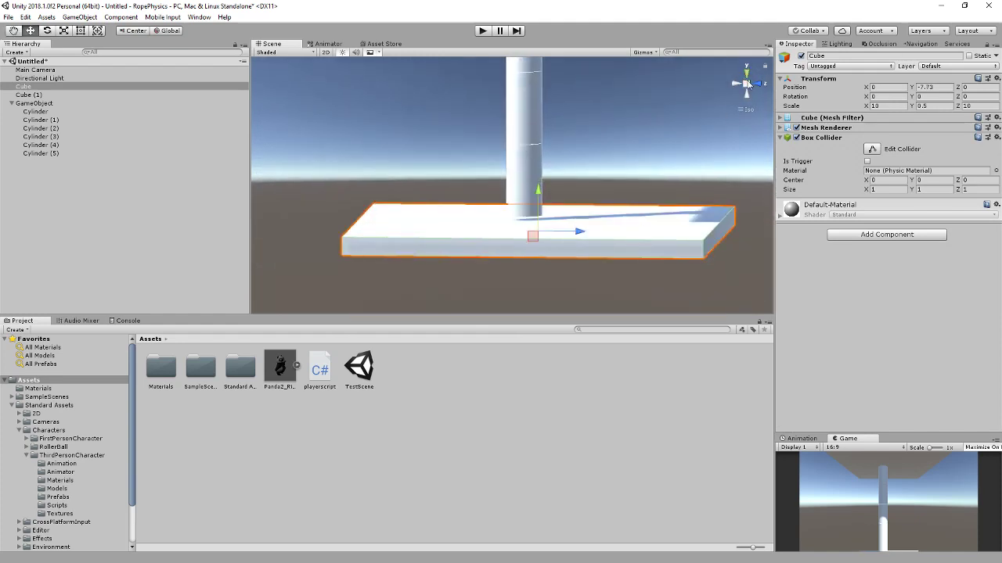
{"action": "left_click", "coordinate": [748, 84]}
{"action": "scroll", "coordinate": [547, 172], "scroll_direction": "down", "scroll_amount": 3}
{"action": "left_click_drag", "start_coordinate": [525, 163], "coordinate": [525, 211]}
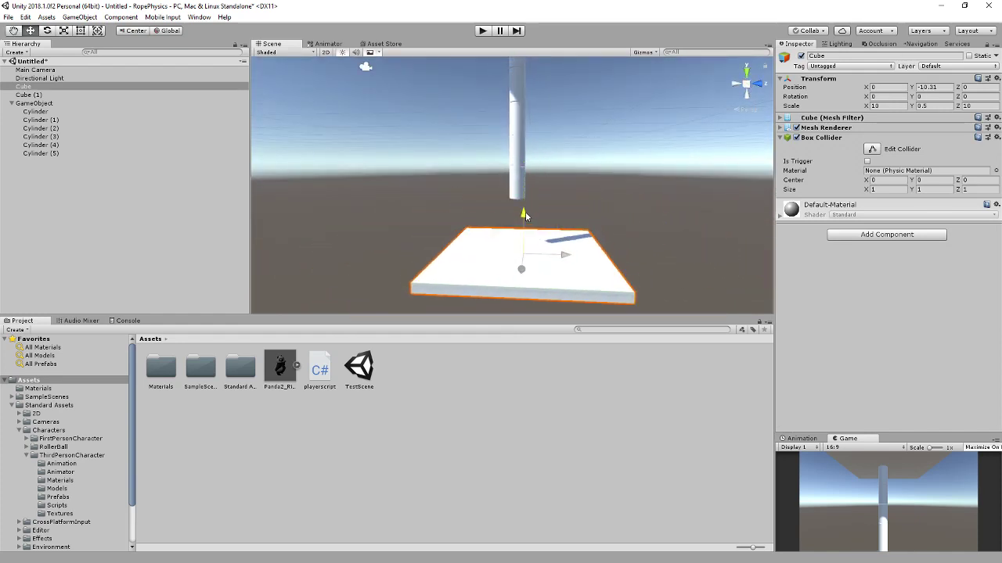
{"action": "middle_click_drag", "start_coordinate": [536, 138], "coordinate": [525, 232]}
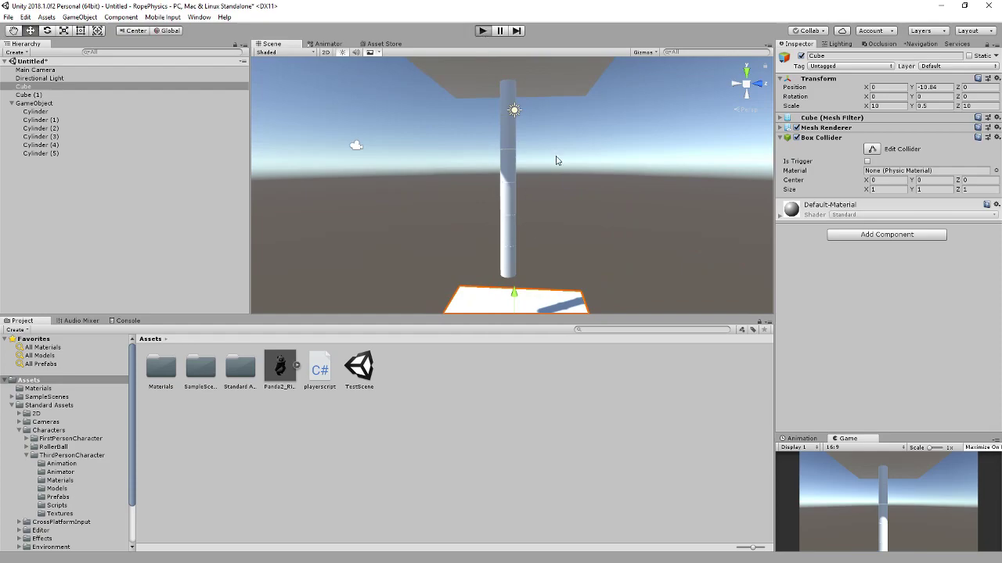
Test the rope above the lowered floor in play mode and stop the playback
{"action": "key", "text": "ctrl+p"}
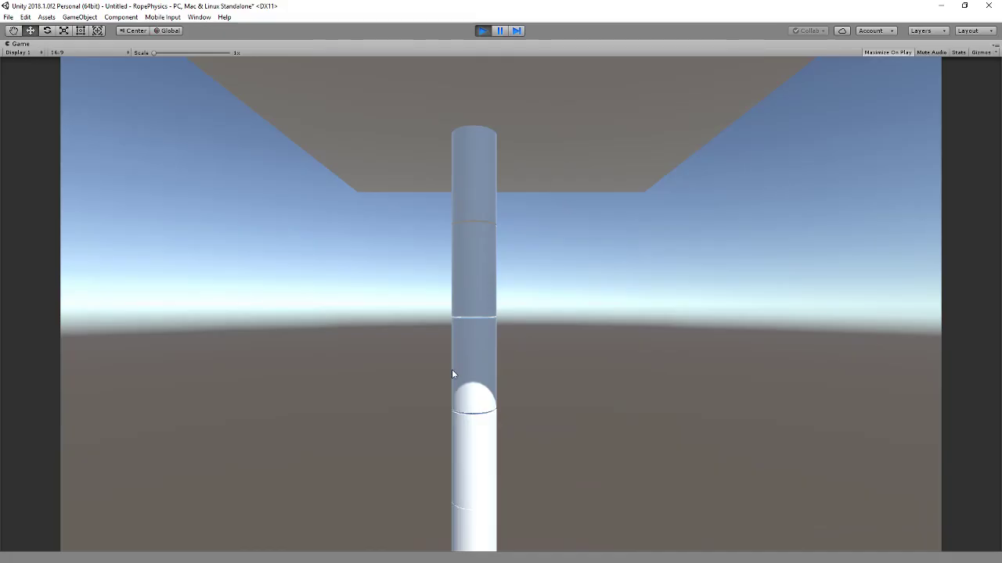
{"action": "left_click", "coordinate": [484, 30]}
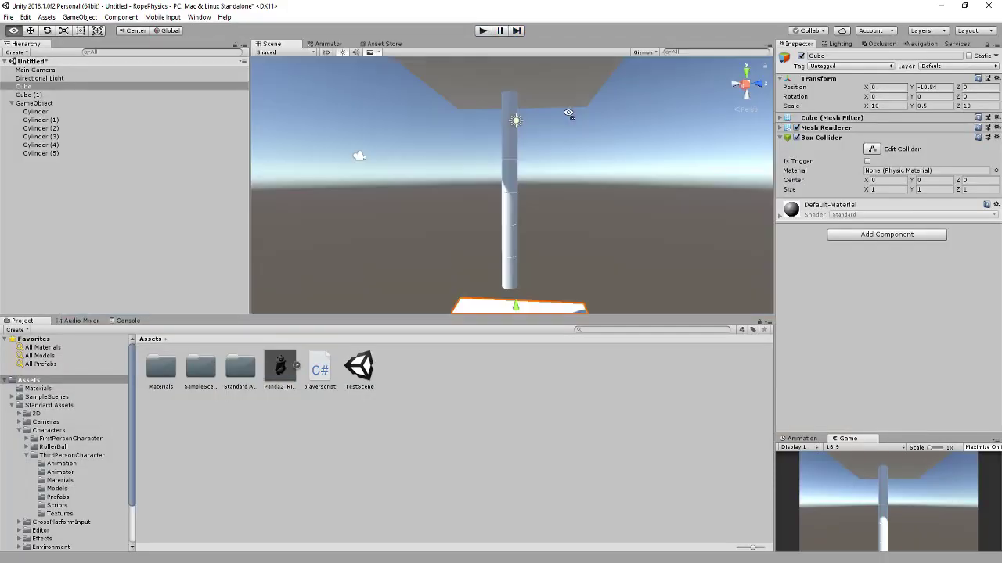
Set the Y position of Cylinder (1) to -2 and of Cylinder (2) to -4
{"action": "key", "text": "w"}
{"action": "right_click_drag", "start_coordinate": [529, 117], "coordinate": [573, 97]}
{"action": "left_click", "coordinate": [504, 137]}
{"action": "scroll", "coordinate": [505, 143], "scroll_direction": "up", "scroll_amount": 3}
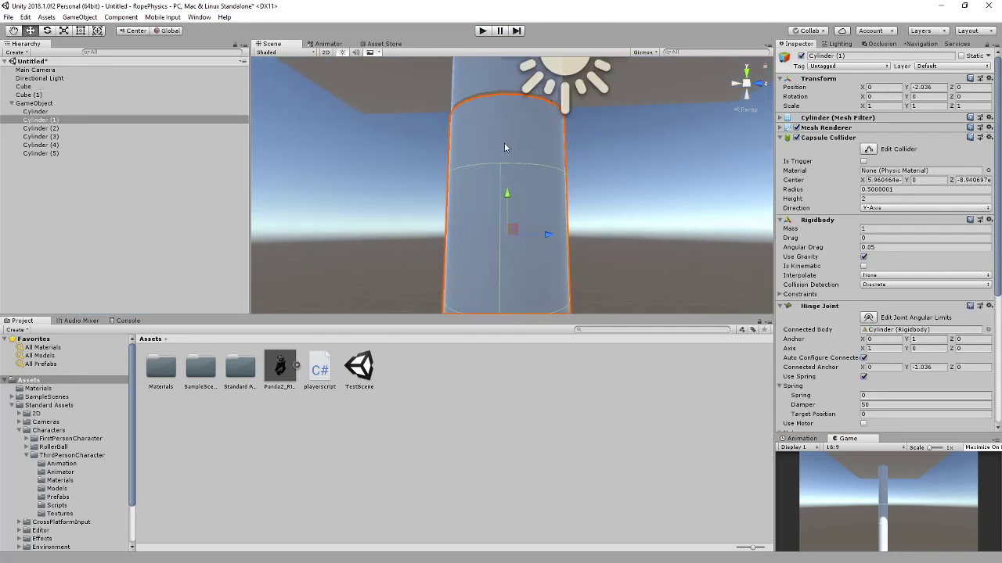
{"action": "left_click", "coordinate": [494, 74]}
{"action": "left_click", "coordinate": [504, 175]}
{"action": "type", "text": "-2"}
{"action": "middle_click_drag", "start_coordinate": [562, 195], "coordinate": [523, 61]}
{"action": "left_click", "coordinate": [500, 142]}
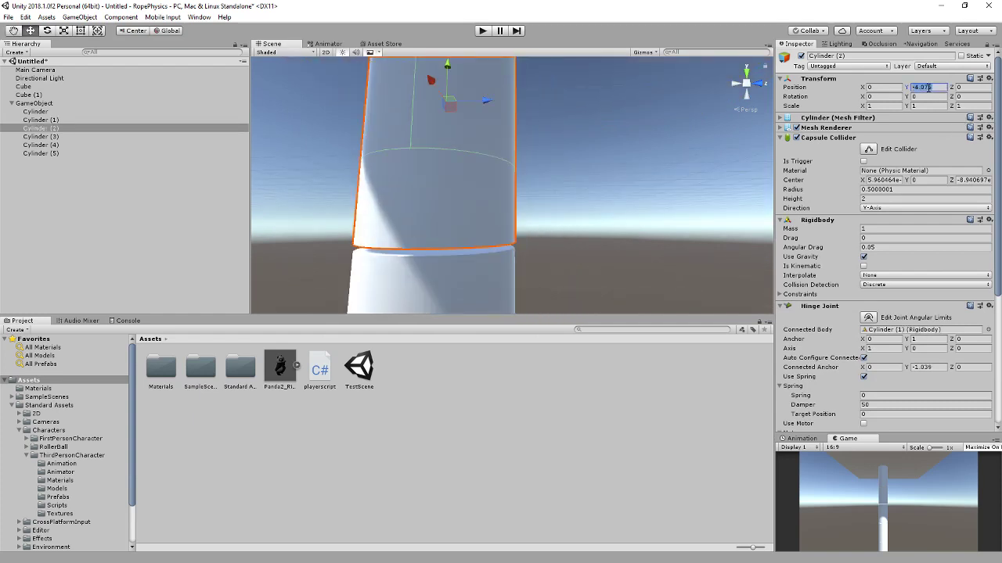
{"action": "type", "text": "-4"}
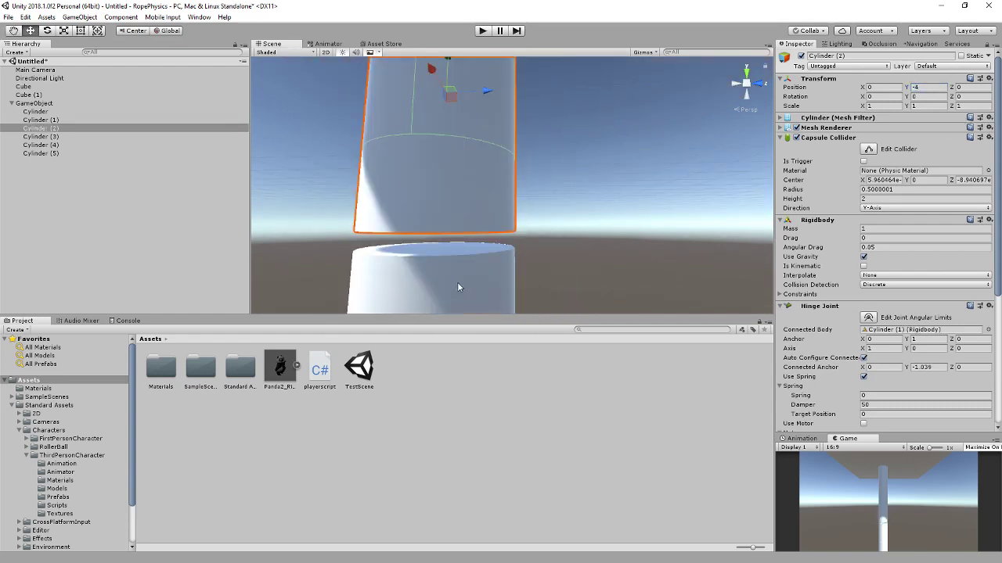
Set the Y position of Cylinder (3) to -6 and of Cylinder (4) to -8
{"action": "left_click", "coordinate": [458, 288]}
{"action": "type", "text": "-6"}
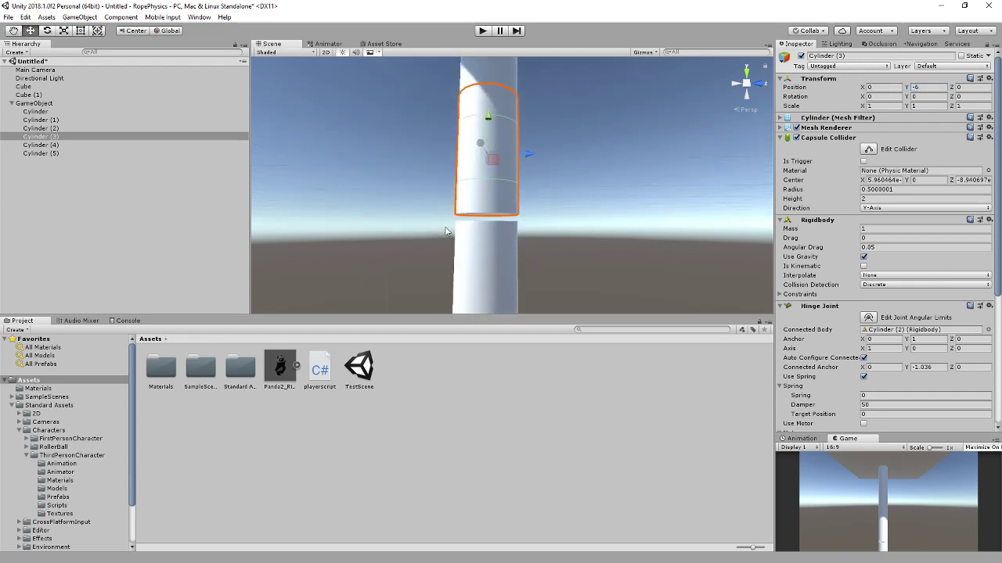
{"action": "left_click", "coordinate": [459, 242]}
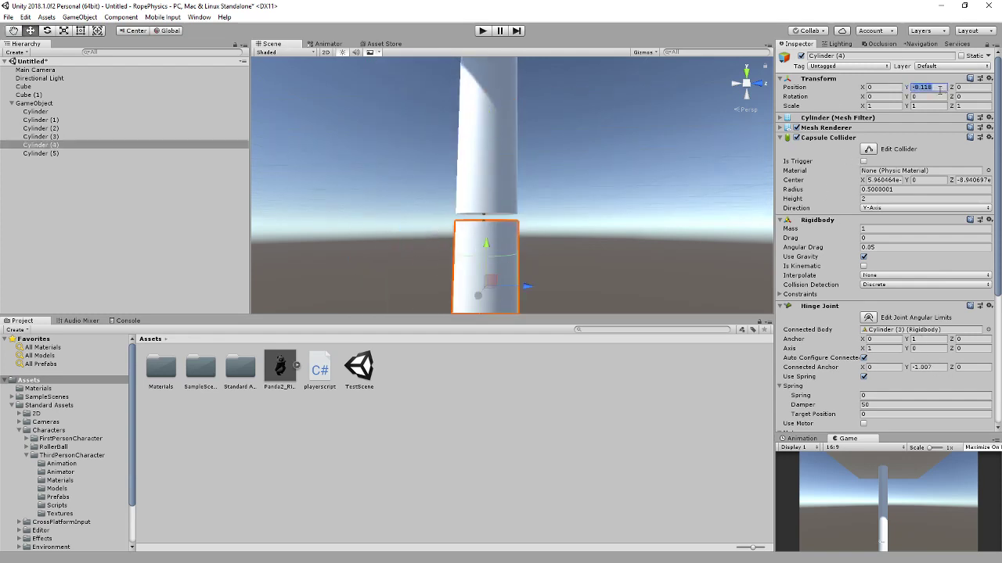
{"action": "type", "text": "-8"}
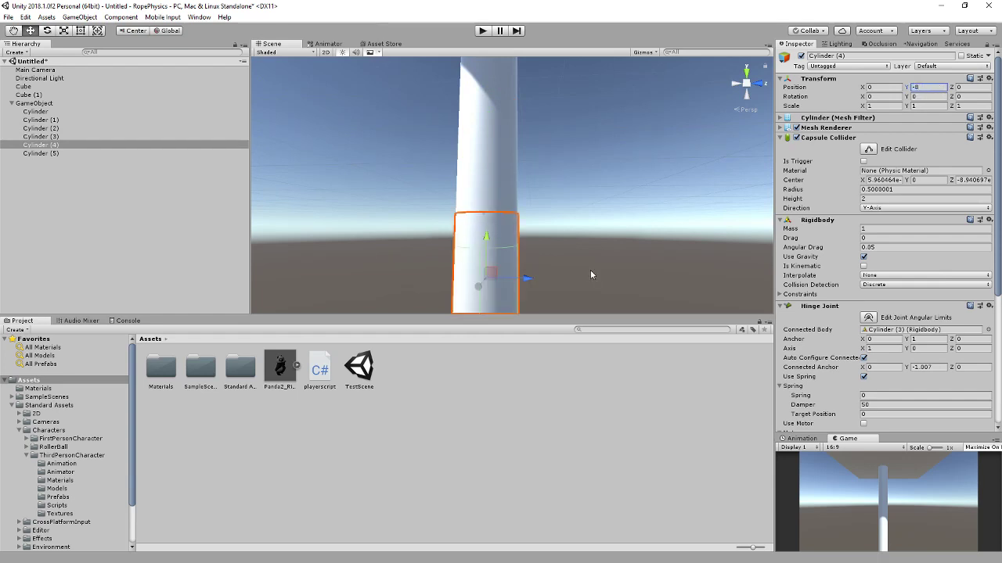
Set the Y position of Cylinder (5) to -10
{"action": "middle_click_drag", "start_coordinate": [591, 275], "coordinate": [566, 220]}
{"action": "left_click", "coordinate": [380, 216]}
{"action": "right_click", "coordinate": [927, 88]}
{"action": "left_click", "coordinate": [930, 87]}
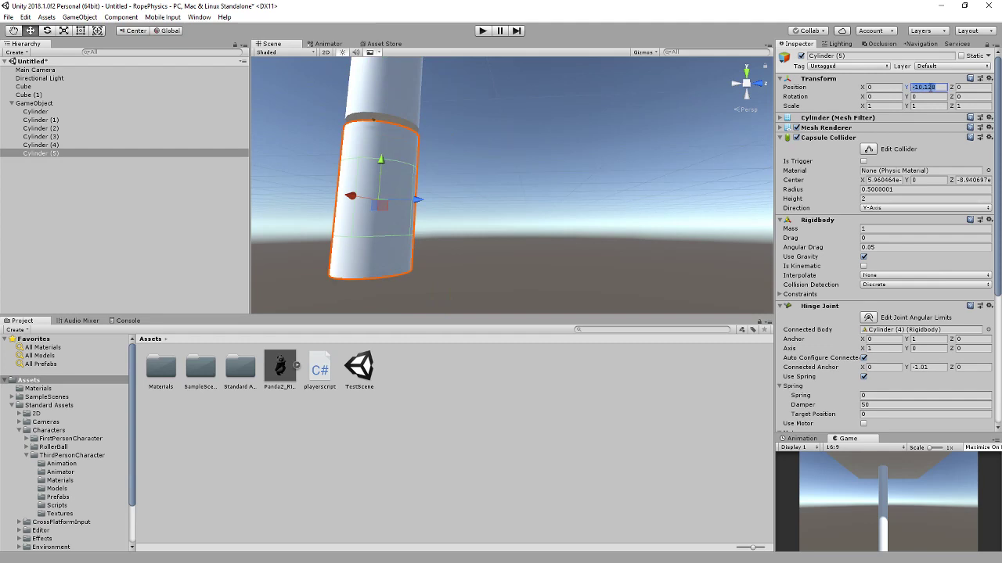
{"action": "type", "text": "-10"}
Play the scene with the evenly spaced cylinders and pause the simulation to inspect the rope
{"action": "right_click_drag", "start_coordinate": [567, 155], "coordinate": [543, 136]}
{"action": "scroll", "coordinate": [543, 136], "scroll_direction": "down", "scroll_amount": 3}
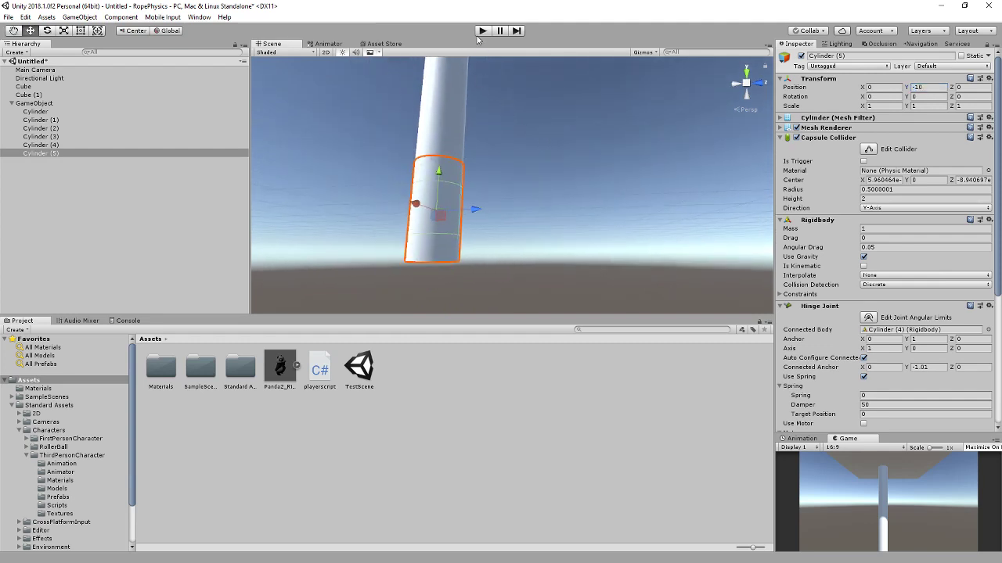
{"action": "key", "text": "ctrl+p"}
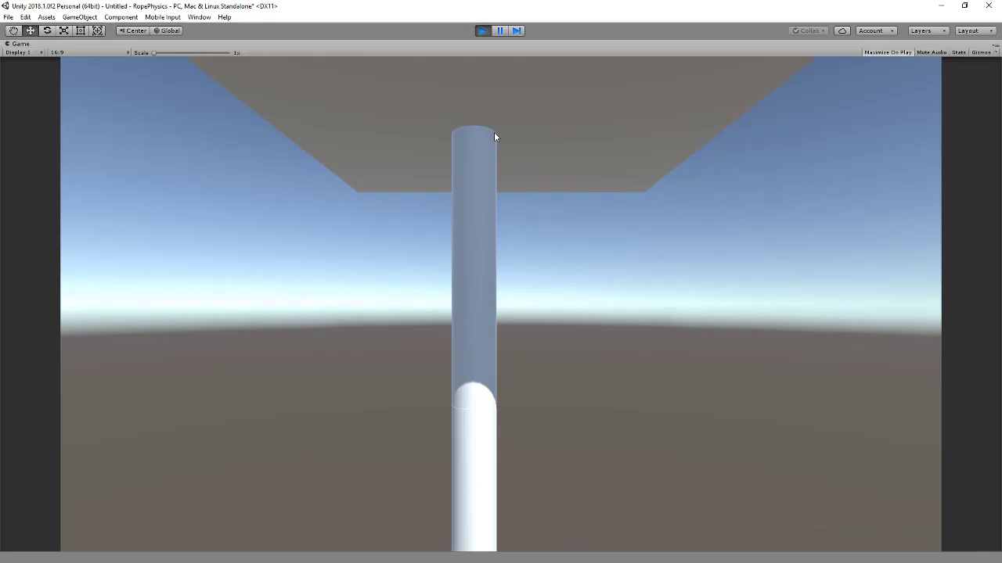
{"action": "left_click", "coordinate": [499, 31]}
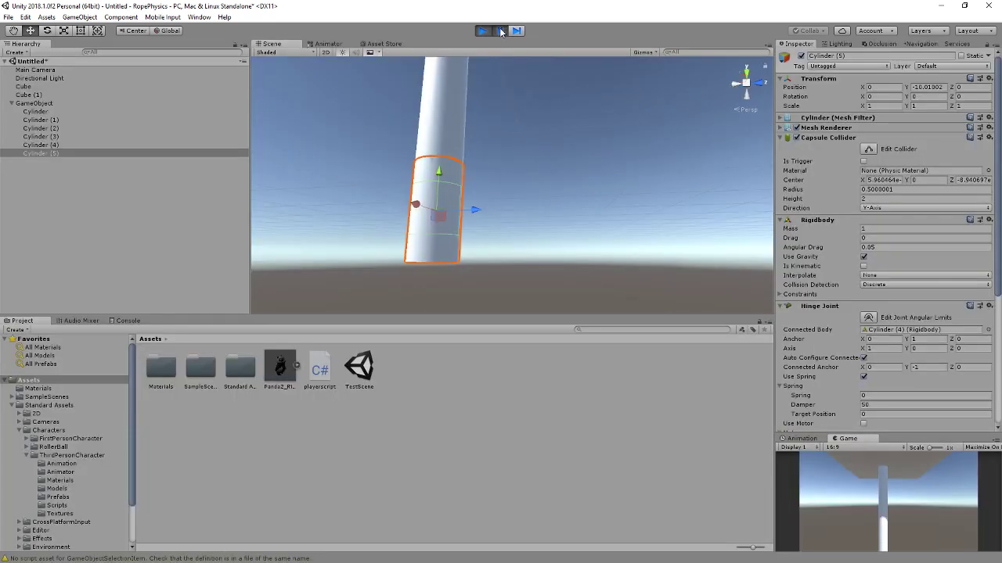
Resume the simulation, pull the bottom cylinder along the Z axis and watch the rope swing
{"action": "left_click_drag", "start_coordinate": [478, 212], "coordinate": [572, 214]}
{"action": "right_click_drag", "start_coordinate": [572, 215], "coordinate": [545, 199]}
{"action": "scroll", "coordinate": [545, 199], "scroll_direction": "down", "scroll_amount": 2}
{"action": "left_click_drag", "start_coordinate": [535, 225], "coordinate": [686, 223]}
{"action": "right_click_drag", "start_coordinate": [645, 190], "coordinate": [582, 135]}
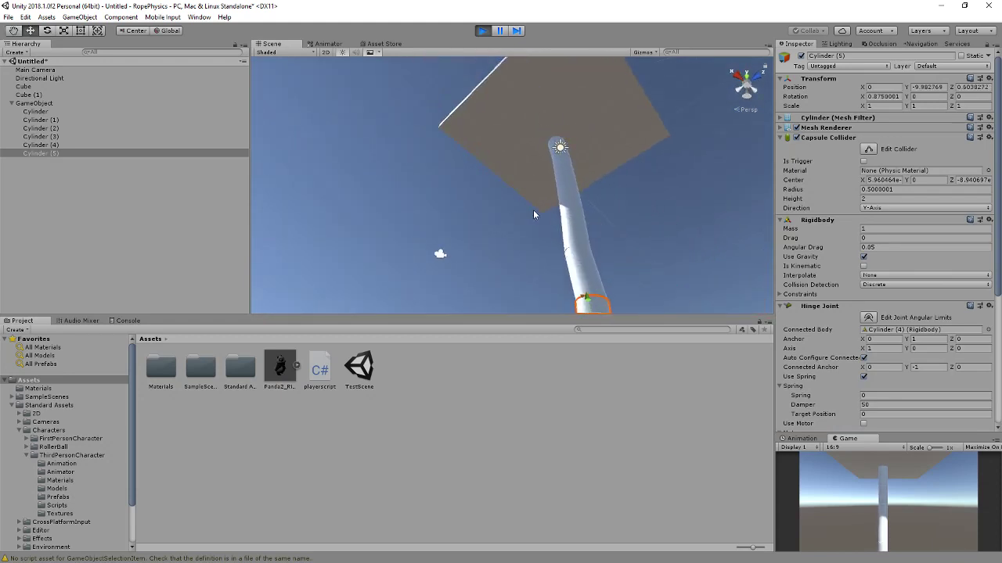
{"action": "right_click_drag", "start_coordinate": [531, 209], "coordinate": [592, 196]}
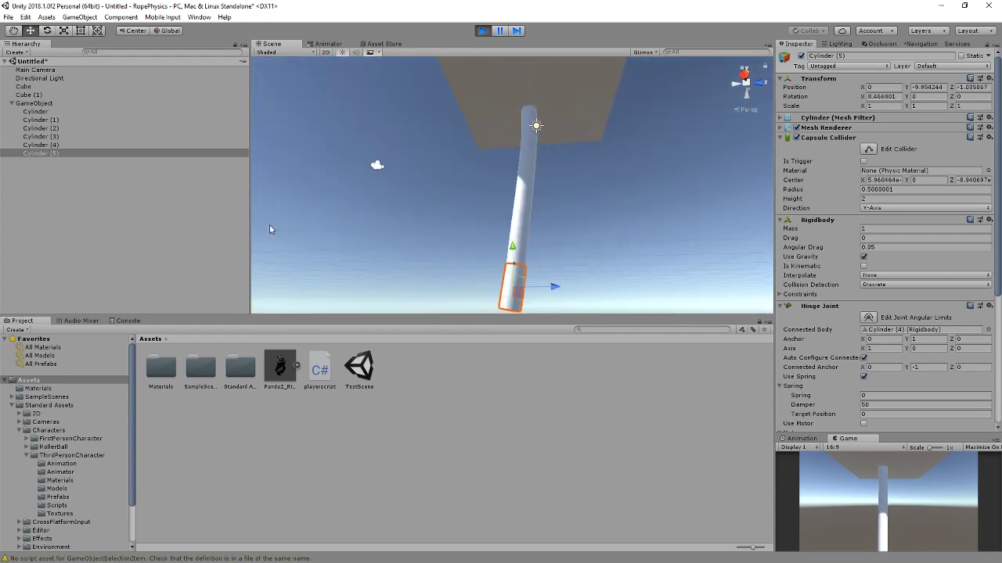
{"action": "right_click_drag", "start_coordinate": [308, 234], "coordinate": [378, 272]}
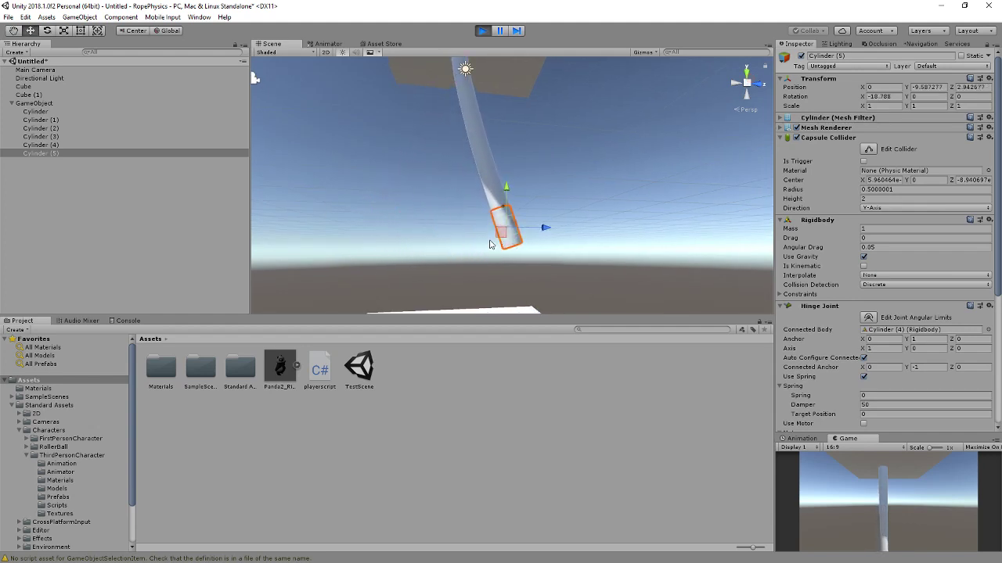
{"action": "right_click_drag", "start_coordinate": [495, 248], "coordinate": [466, 258]}
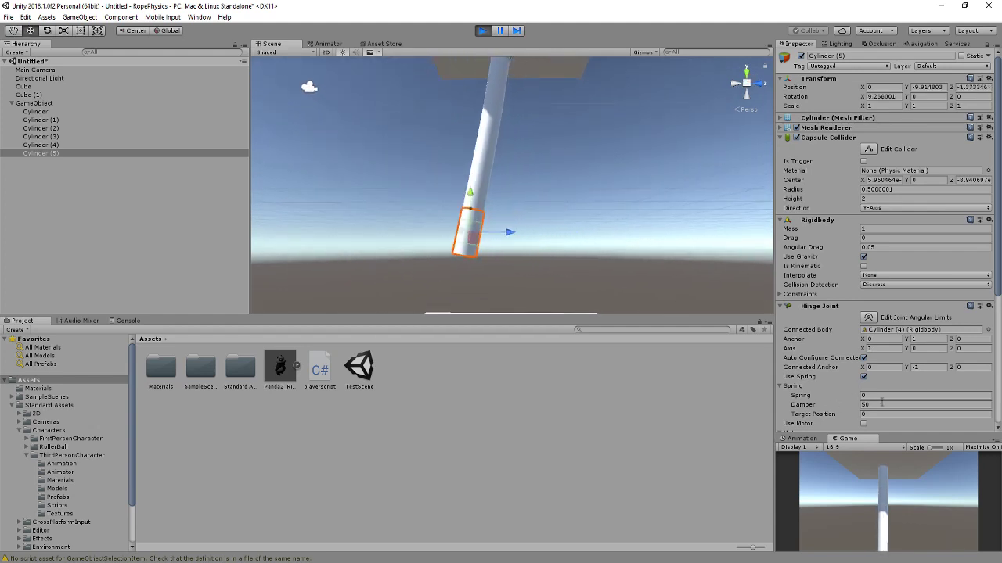
Review the Hinge Joint settings of Cylinder (5) while the rope swings
{"action": "scroll", "coordinate": [850, 406], "scroll_direction": "down", "scroll_amount": 3}
{"action": "scroll", "coordinate": [851, 406], "scroll_direction": "down", "scroll_amount": 2}
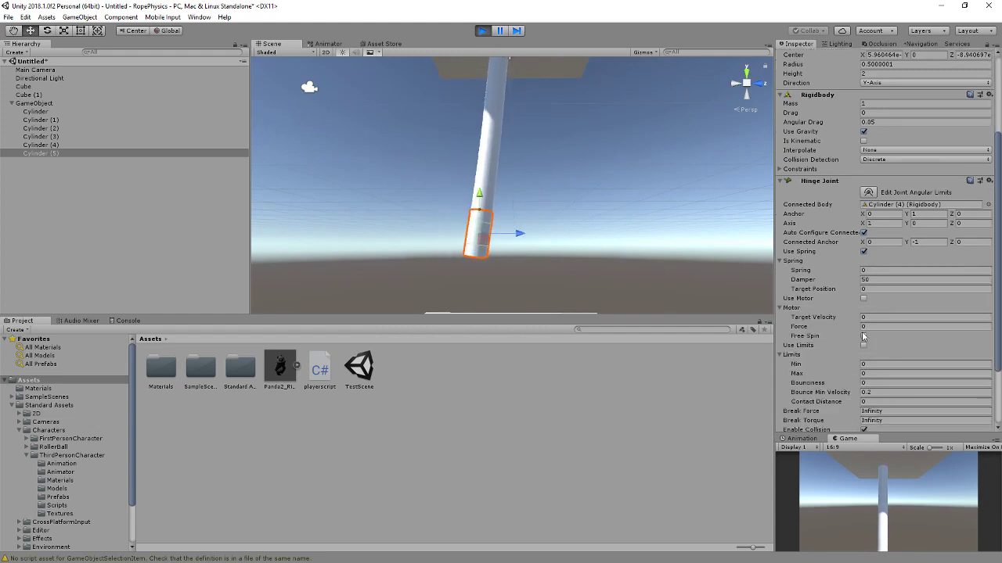
{"action": "scroll", "coordinate": [807, 345], "scroll_direction": "down", "scroll_amount": 1}
{"action": "scroll", "coordinate": [807, 344], "scroll_direction": "down", "scroll_amount": 2}
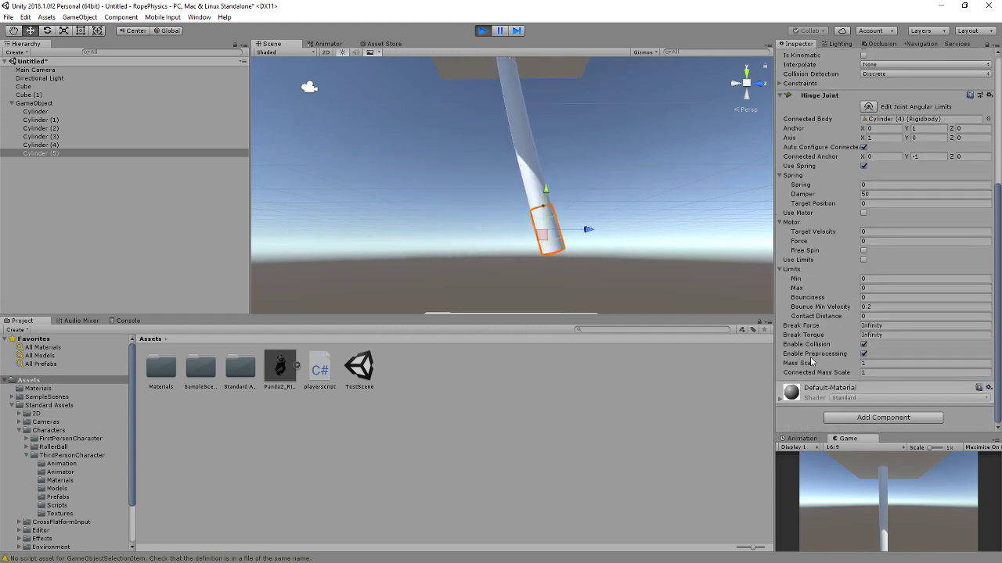
{"action": "right_click_drag", "start_coordinate": [539, 240], "coordinate": [510, 218]}
{"action": "mouse_move", "coordinate": [678, 243]}
{"action": "right_mouse_down"}
{"action": "mouse_move", "coordinate": [657, 216]}
{"action": "mouse_move", "coordinate": [691, 237]}
{"action": "right_mouse_up"}
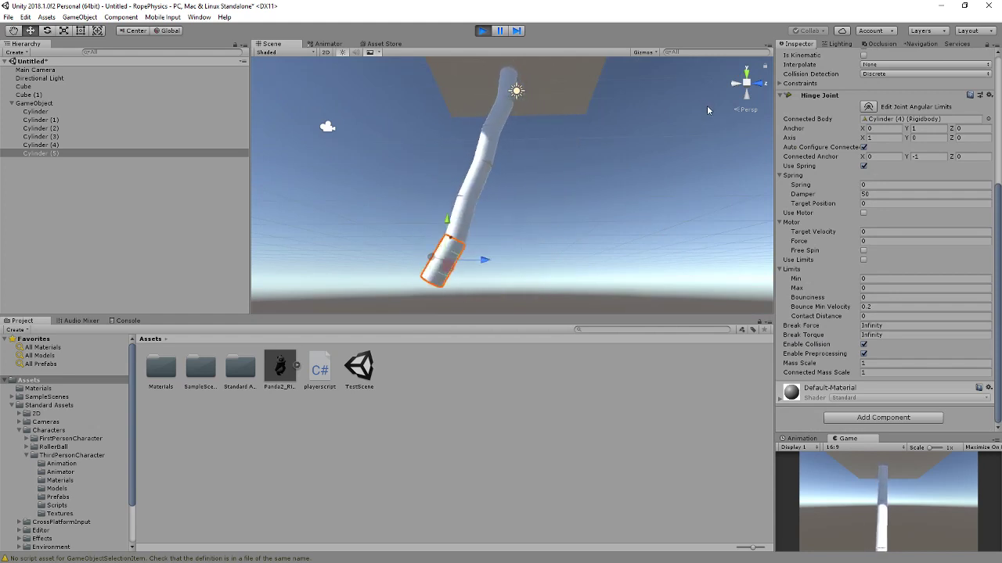
Stop the simulation and frame Cylinder (5) at the rope's lower end in the scene
{"action": "left_click", "coordinate": [483, 31]}
{"action": "right_click_drag", "start_coordinate": [493, 87], "coordinate": [499, 153]}
{"action": "scroll", "coordinate": [519, 190], "scroll_direction": "up", "scroll_amount": 5}
{"action": "left_click", "coordinate": [33, 156]}
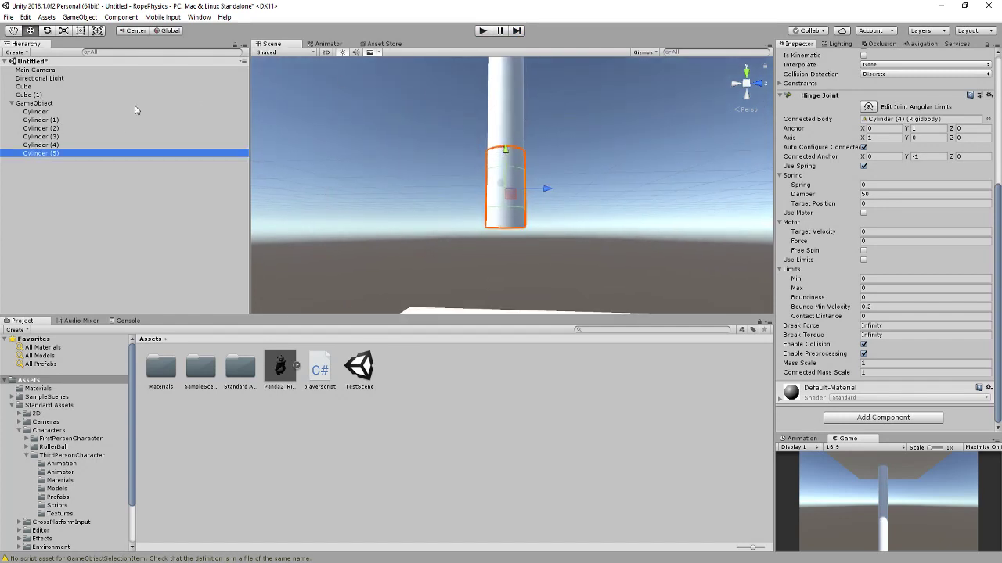
{"action": "right_click", "coordinate": [31, 156]}
{"action": "left_click", "coordinate": [26, 154]}
{"action": "key", "text": "f"}
Create an empty child object under Cylinder (5)
{"action": "right_click", "coordinate": [48, 157]}
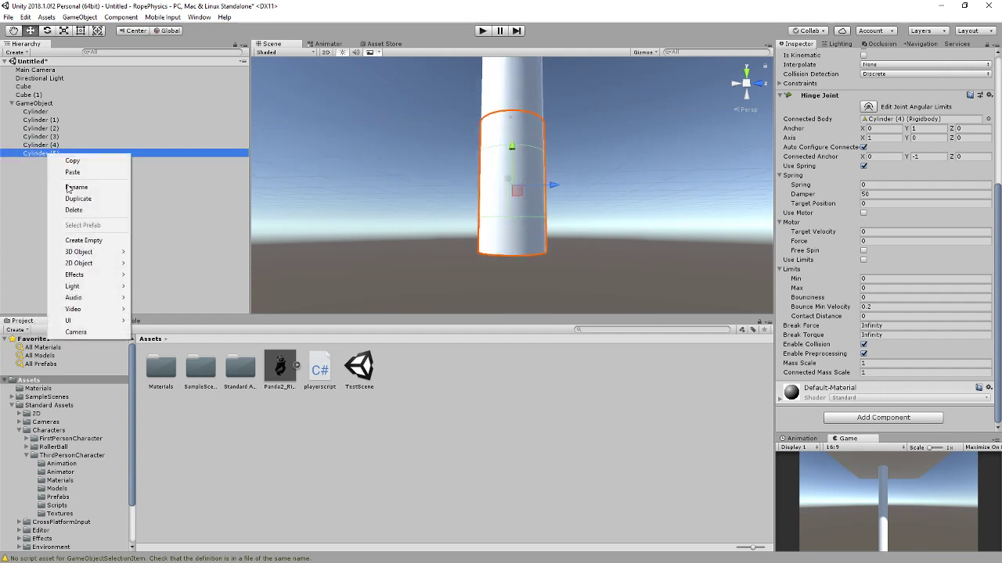
{"action": "left_click", "coordinate": [91, 240]}
{"action": "right_click", "coordinate": [92, 243]}
{"action": "left_click", "coordinate": [44, 169]}
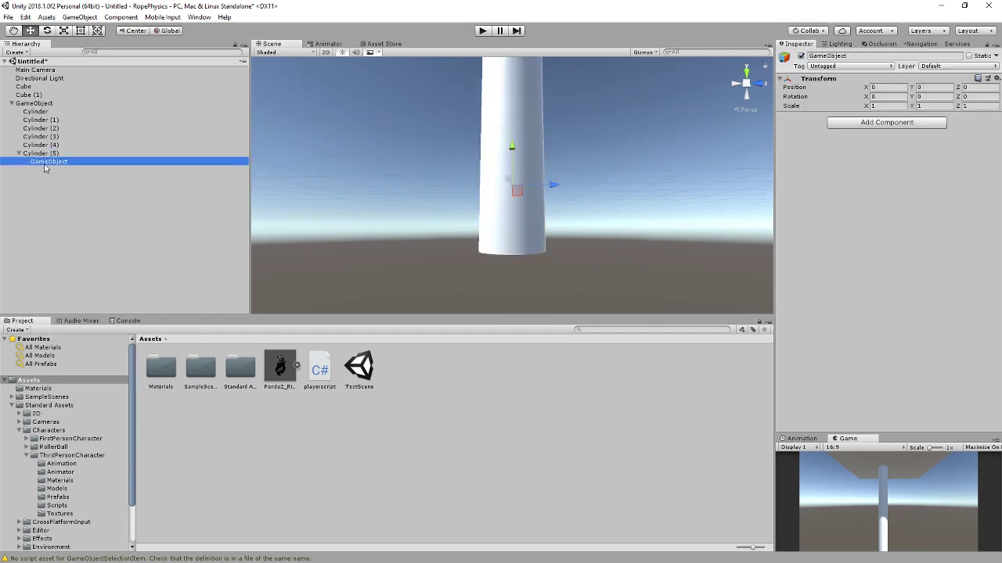
{"action": "left_click", "coordinate": [41, 153]}
{"action": "right_click", "coordinate": [40, 154]}
Create a cube as a child of the new empty object and lower it to about -1.285 on Y
{"action": "left_click", "coordinate": [43, 162]}
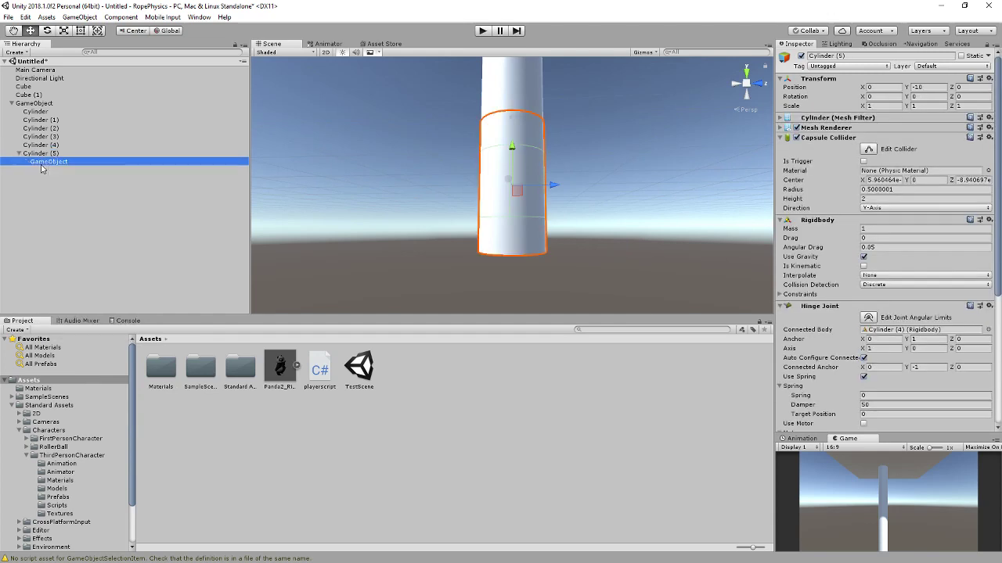
{"action": "right_click", "coordinate": [44, 163]}
{"action": "mouse_move", "coordinate": [90, 263]}
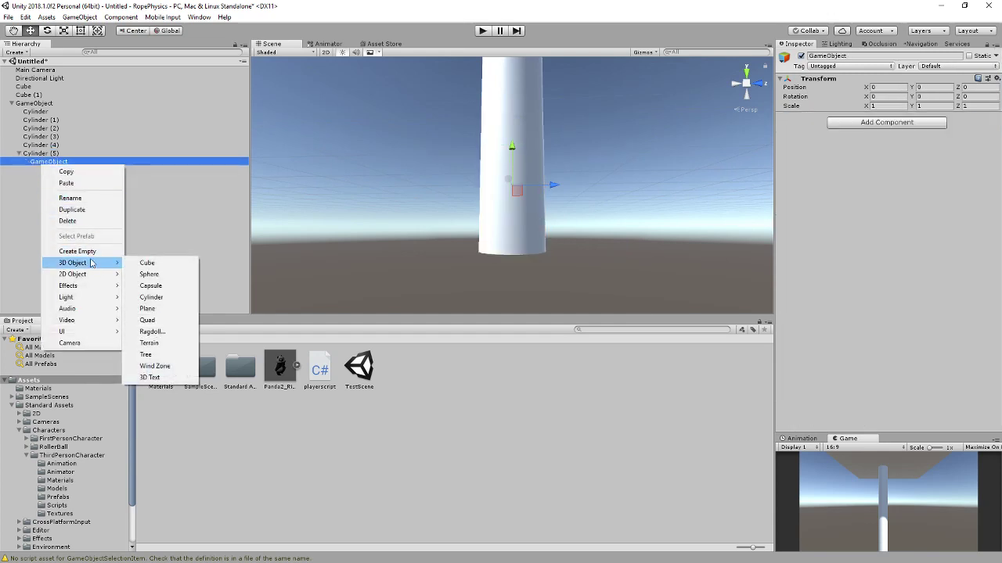
{"action": "left_click", "coordinate": [139, 265]}
{"action": "left_click_drag", "start_coordinate": [511, 149], "coordinate": [515, 230]}
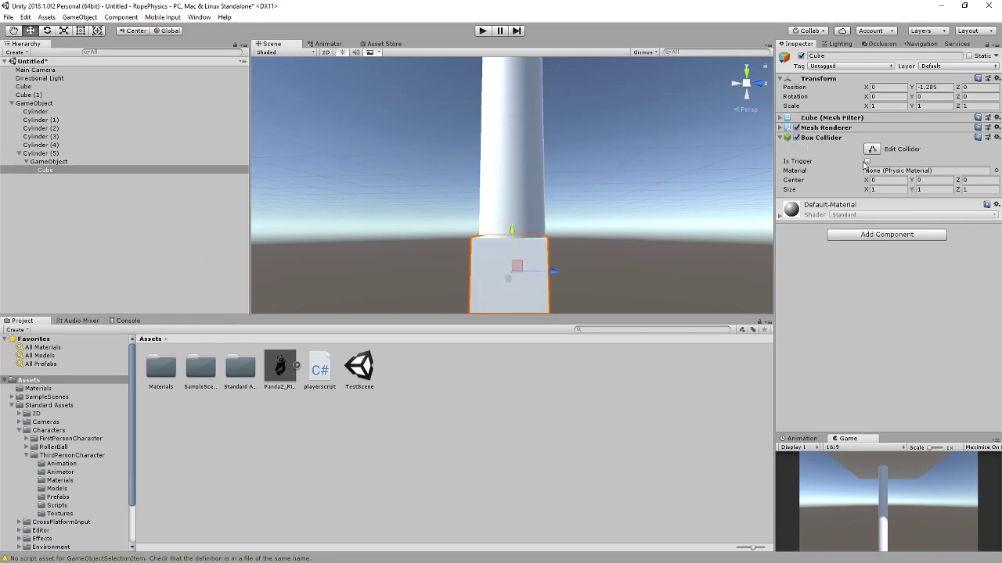
Turn off the cube's Mesh Renderer and lower it just below the rope's end, to about -1.51 on Y
{"action": "left_click", "coordinate": [796, 128]}
{"action": "left_click_drag", "start_coordinate": [520, 228], "coordinate": [510, 249]}
{"action": "right_click_drag", "start_coordinate": [540, 253], "coordinate": [536, 239]}
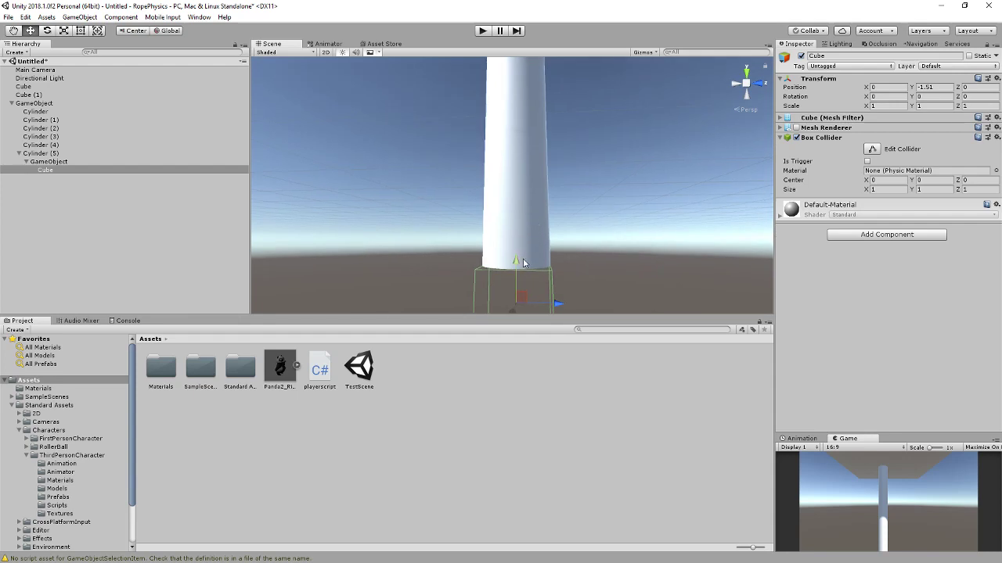
{"action": "middle_click_drag", "start_coordinate": [522, 259], "coordinate": [533, 224]}
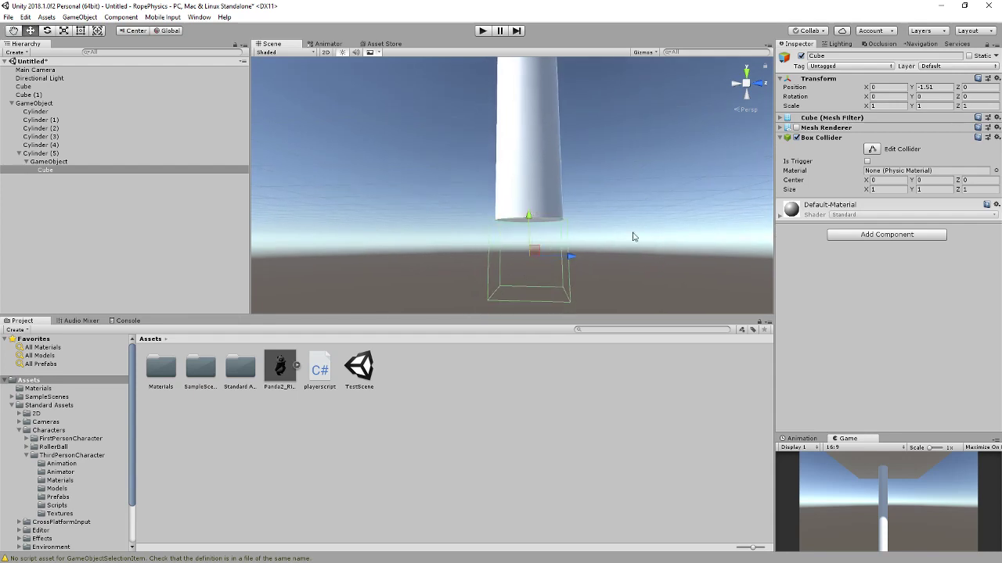
{"action": "left_click", "coordinate": [45, 170]}
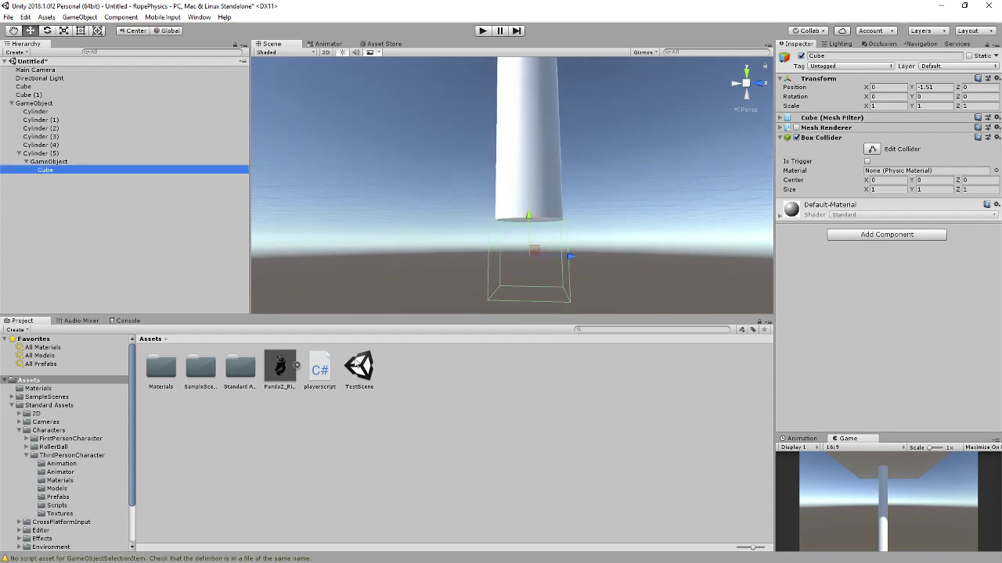
Search the project assets for "eth" and place the Ethan model in the scene beside the rope's lower end
{"action": "left_click", "coordinate": [596, 329]}
{"action": "type", "text": "eth"}
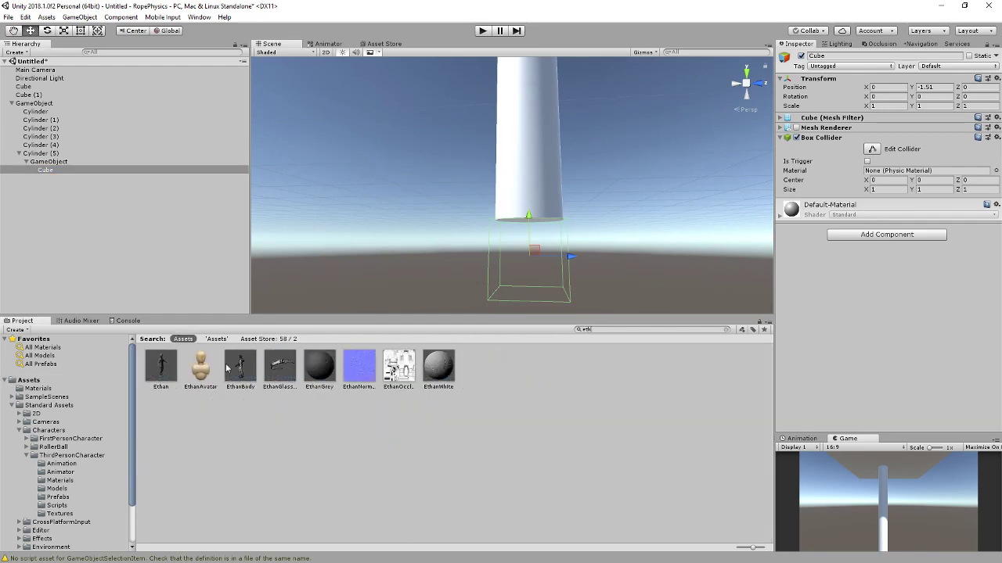
{"action": "left_click_drag", "start_coordinate": [154, 379], "coordinate": [501, 266]}
{"action": "middle_click_drag", "start_coordinate": [500, 266], "coordinate": [635, 223]}
{"action": "left_click_drag", "start_coordinate": [603, 200], "coordinate": [630, 216], "text": "alt"}
{"action": "left_click_drag", "start_coordinate": [630, 216], "coordinate": [464, 201], "text": "alt"}
{"action": "key", "text": "s"}
{"action": "right_click_drag", "start_coordinate": [463, 202], "coordinate": [455, 137]}
{"action": "left_click_drag", "start_coordinate": [455, 139], "coordinate": [514, 136], "text": "alt"}
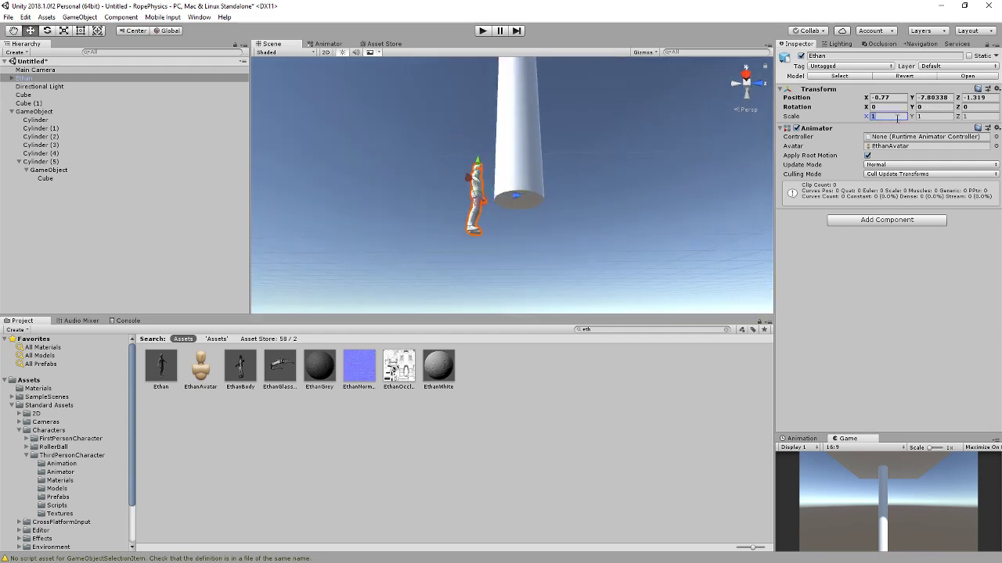
Set Ethan's scale to 2 on X, Y and Z, and lower the model to about -8.902 on Y
{"action": "type", "text": "2"}
{"action": "left_click", "coordinate": [923, 117]}
{"action": "type", "text": "2"}
{"action": "left_click", "coordinate": [971, 116]}
{"action": "type", "text": "2"}
{"action": "key", "text": "w"}
{"action": "right_click_drag", "start_coordinate": [502, 195], "coordinate": [478, 183]}
{"action": "left_click_drag", "start_coordinate": [424, 168], "coordinate": [408, 249]}
Expand Ethan's skeleton through the hips, spine and neck down to the left shoulder's arm bone
{"action": "left_click", "coordinate": [12, 78]}
{"action": "left_click", "coordinate": [18, 103]}
{"action": "left_click", "coordinate": [26, 111]}
{"action": "left_click", "coordinate": [35, 120]}
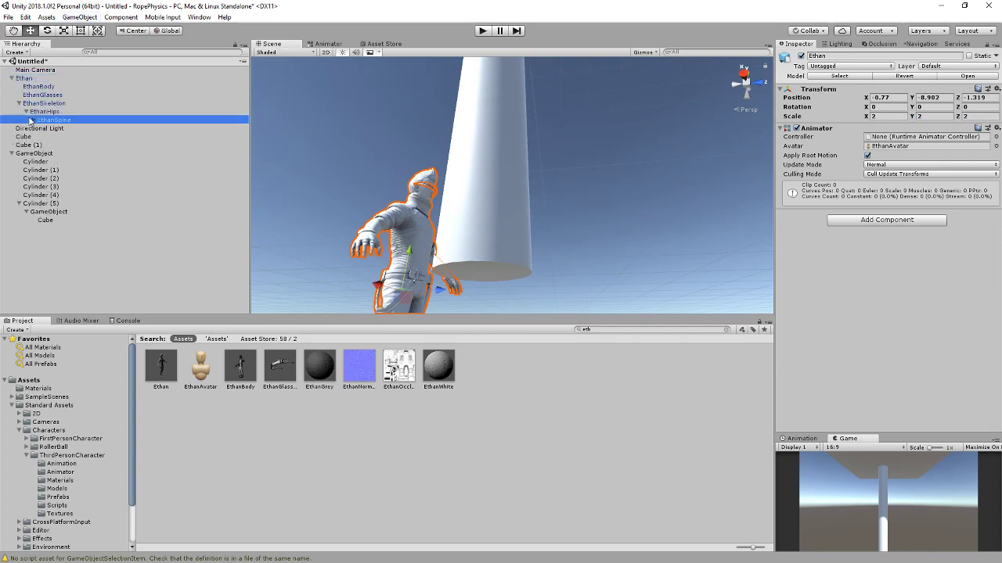
{"action": "left_click", "coordinate": [33, 120]}
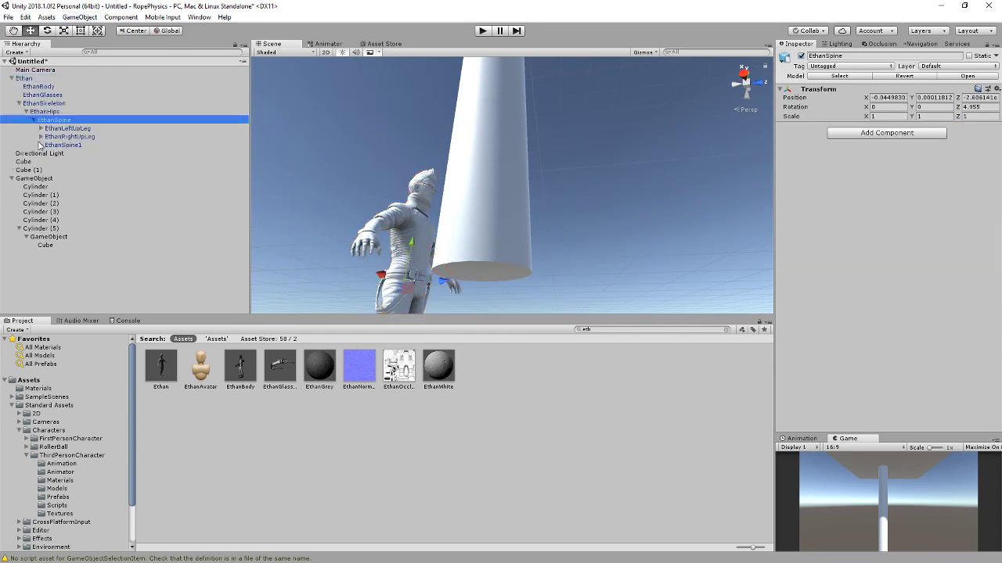
{"action": "left_click", "coordinate": [41, 144]}
{"action": "left_click", "coordinate": [48, 153]}
{"action": "left_click", "coordinate": [55, 161]}
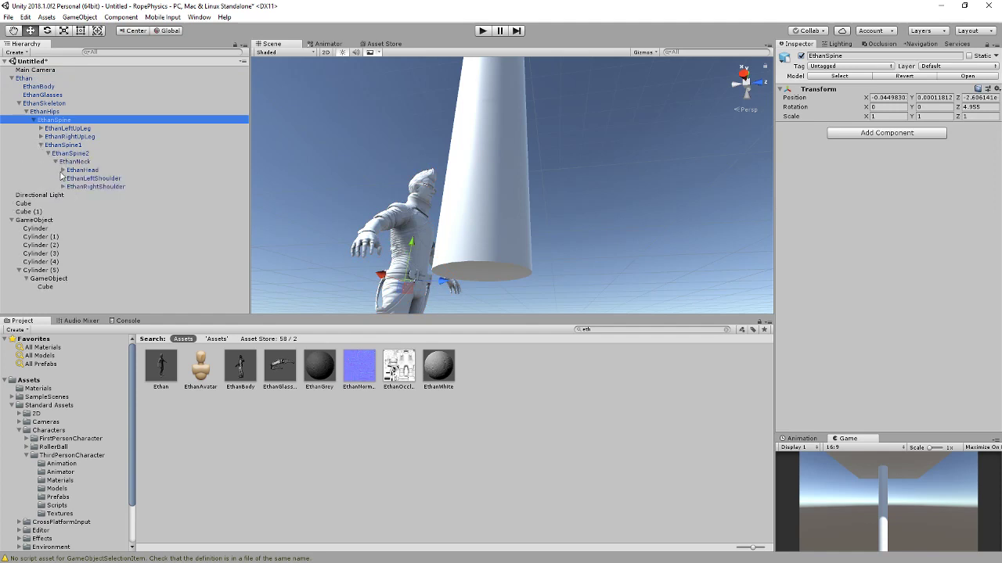
{"action": "left_click", "coordinate": [62, 178]}
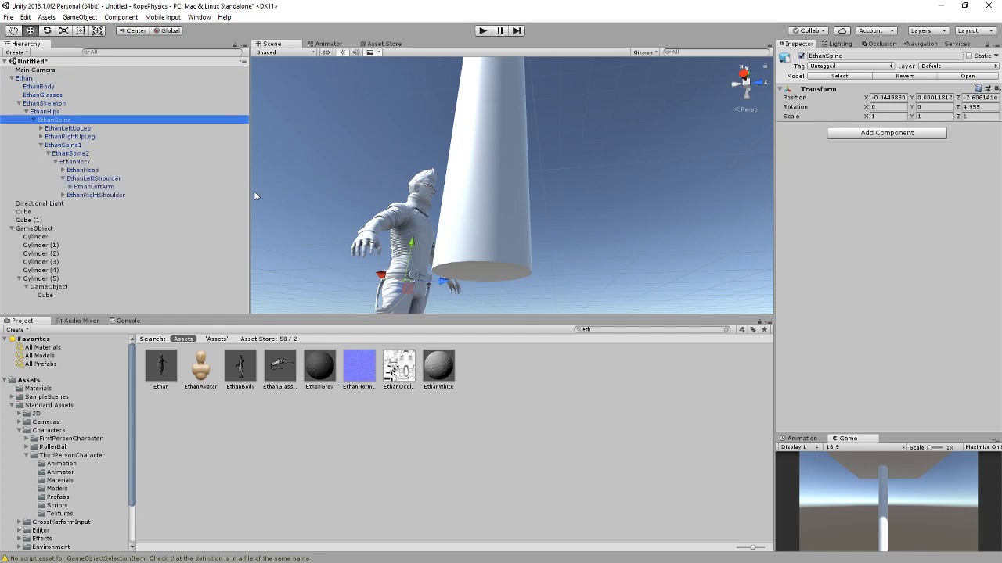
Rotate EthanLeftShoulder so the left arm reaches forward and up toward the rope
{"action": "left_click", "coordinate": [97, 179]}
{"action": "key", "text": "e"}
{"action": "left_click_drag", "start_coordinate": [447, 229], "coordinate": [448, 182]}
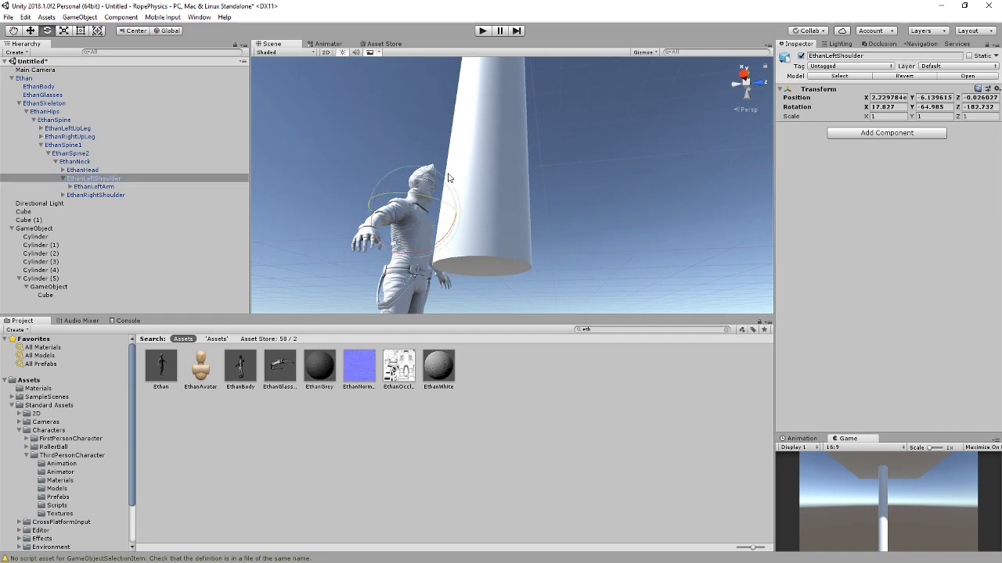
{"action": "left_click_drag", "start_coordinate": [470, 234], "coordinate": [447, 195], "text": "alt"}
{"action": "left_click_drag", "start_coordinate": [484, 150], "coordinate": [211, 190]}
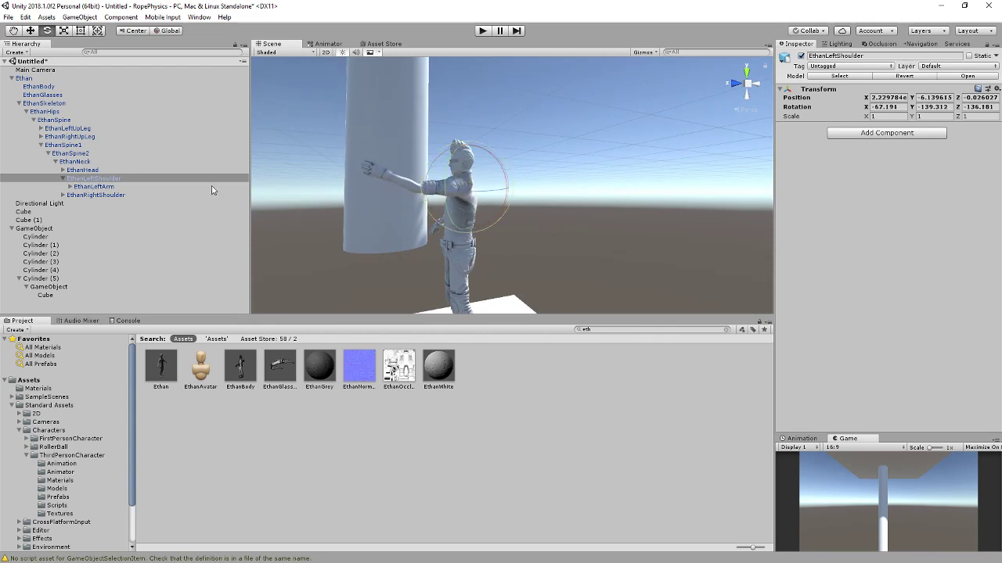
Rotate EthanRightShoulder so the right arm also reaches toward the rope
{"action": "left_click", "coordinate": [104, 194]}
{"action": "left_click_drag", "start_coordinate": [290, 190], "coordinate": [728, 182], "text": "alt"}
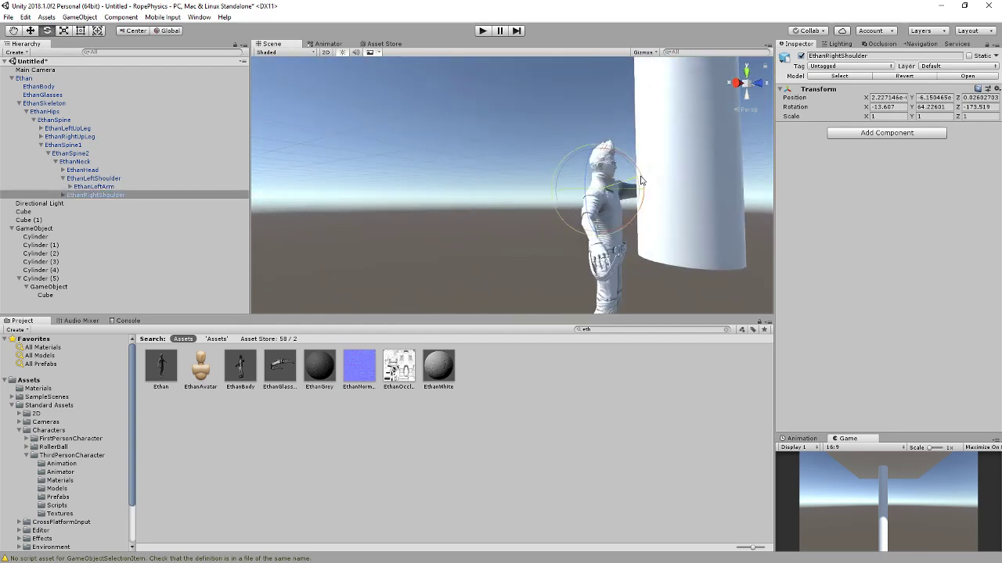
{"action": "left_click_drag", "start_coordinate": [644, 176], "coordinate": [111, 118], "text": "alt"}
Make Ethan a child of the cube beneath Cylinder (5) and select the cube
{"action": "left_click_drag", "start_coordinate": [28, 81], "coordinate": [52, 298]}
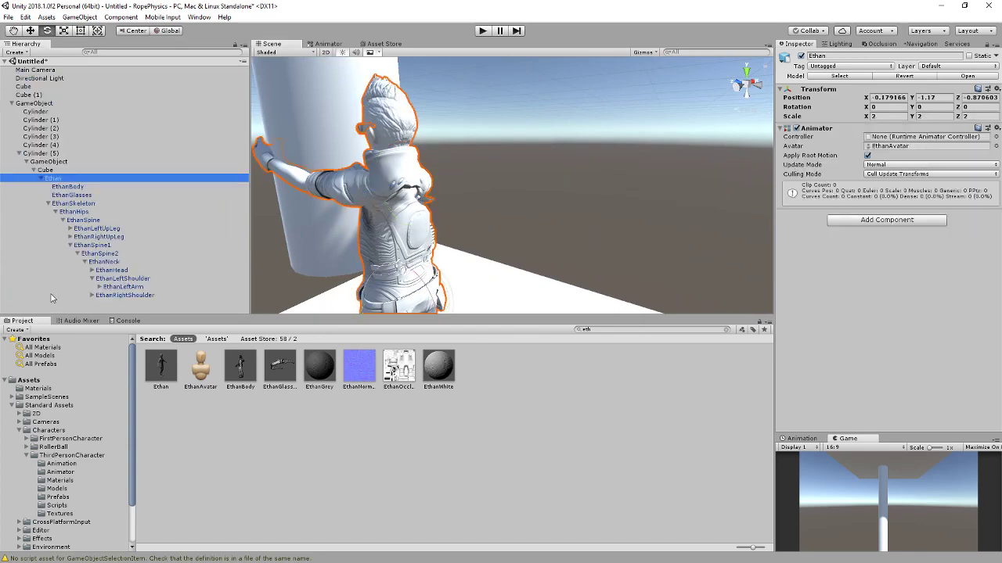
{"action": "left_click", "coordinate": [45, 170]}
{"action": "left_click_drag", "start_coordinate": [469, 225], "coordinate": [340, 201], "text": "alt"}
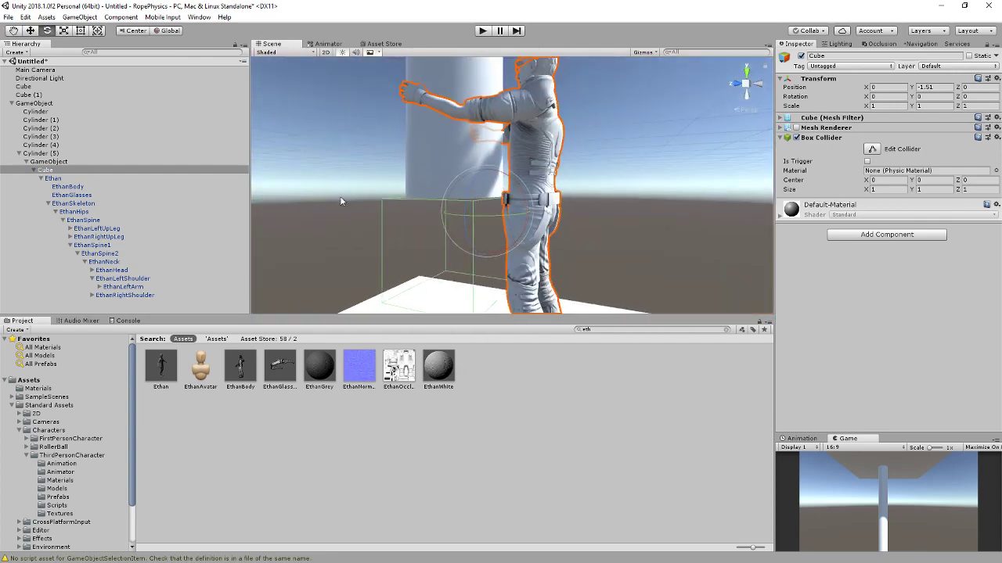
Attach playerscript from the Assets folder to the empty object under Cylinder (5)
{"action": "left_click", "coordinate": [59, 162]}
{"action": "right_click_drag", "start_coordinate": [431, 204], "coordinate": [424, 174]}
{"action": "scroll", "coordinate": [425, 173], "scroll_direction": "down", "scroll_amount": 3}
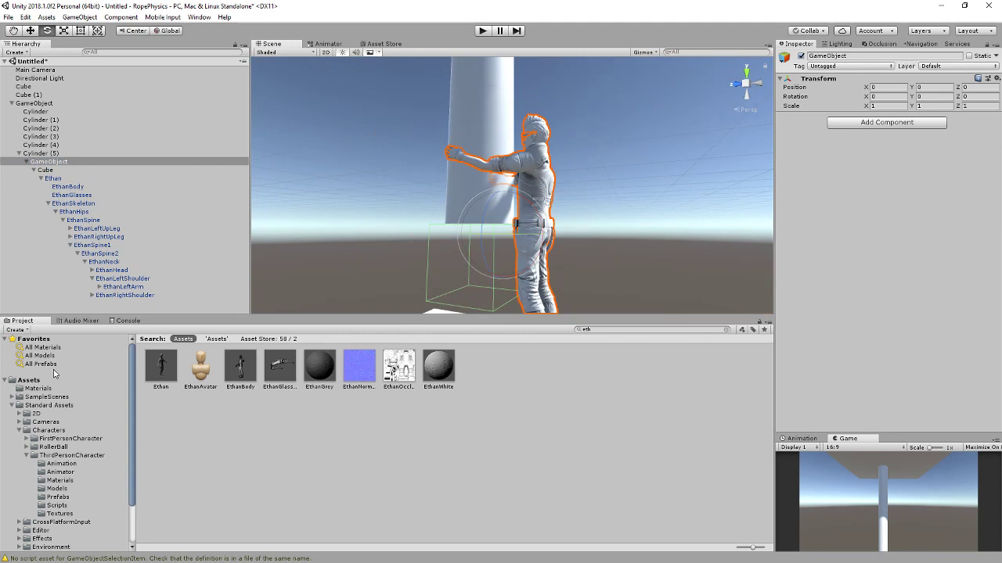
{"action": "left_click", "coordinate": [32, 381]}
{"action": "left_click_drag", "start_coordinate": [332, 374], "coordinate": [858, 199]}
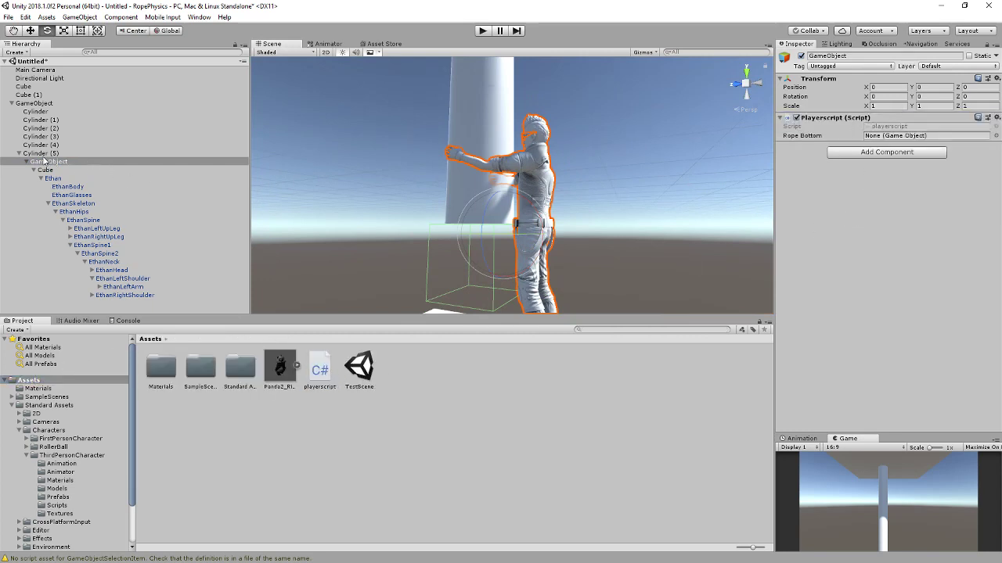
Open playerscript in Visual Studio and maximize the editor window
{"action": "left_click_drag", "start_coordinate": [45, 160], "coordinate": [347, 196]}
{"action": "left_click_drag", "start_coordinate": [892, 142], "coordinate": [892, 137]}
{"action": "left_click", "coordinate": [888, 126]}
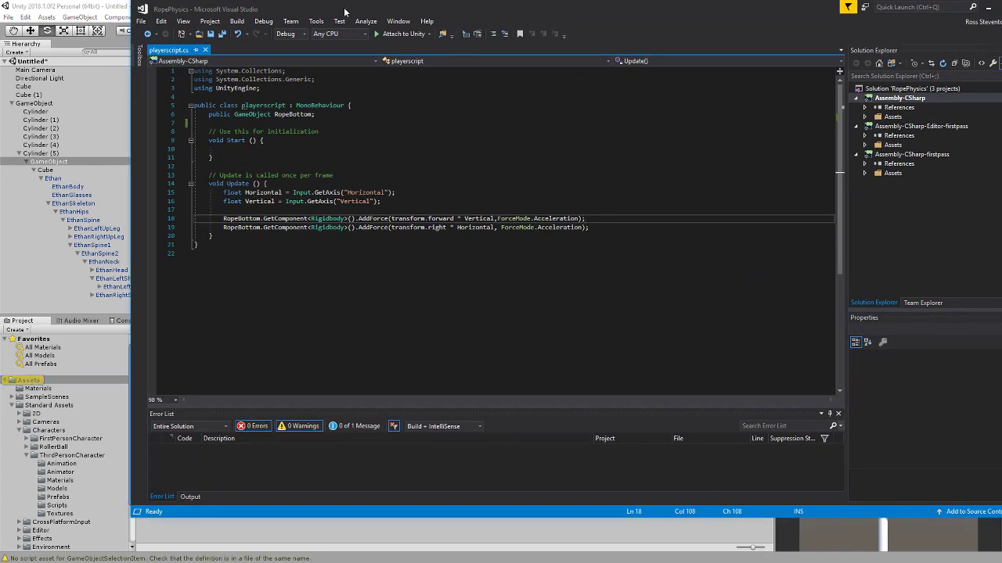
{"action": "double_click", "coordinate": [345, 11]}
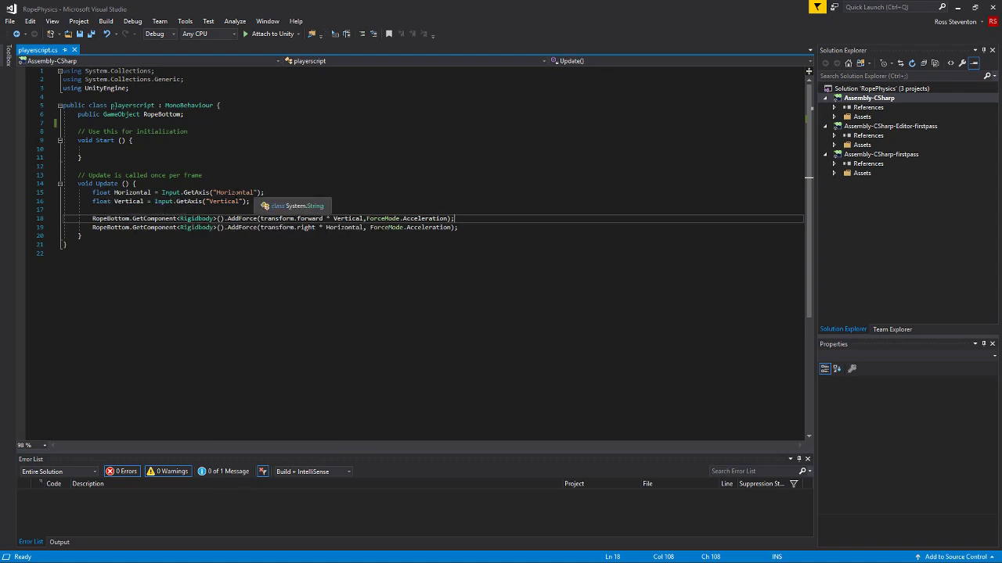
Review the Horizontal and Vertical axis variables and the two RopeBottom AddForce lines in the script's Update method
{"action": "left_click", "coordinate": [267, 201]}
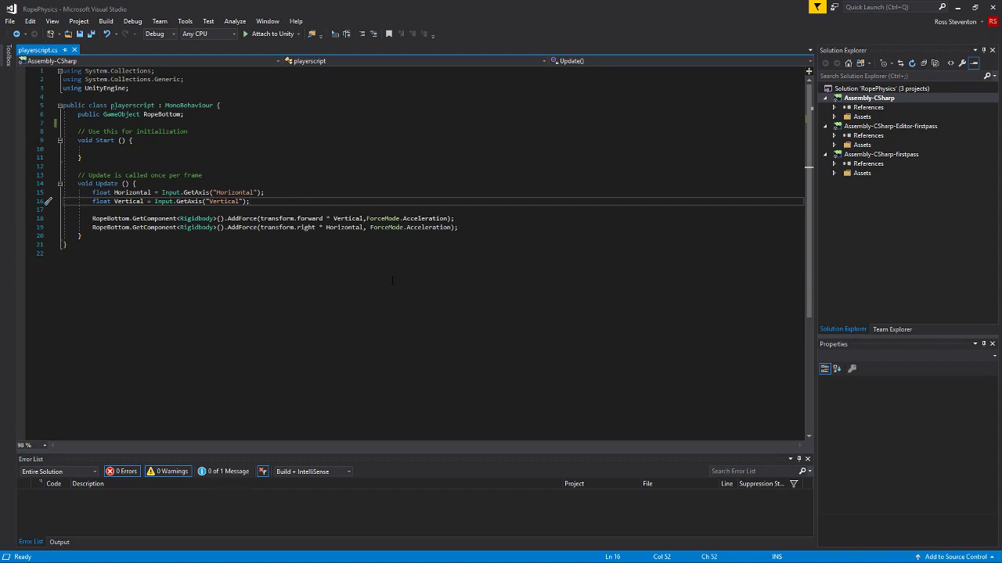
{"action": "left_click_drag", "start_coordinate": [93, 212], "coordinate": [523, 224]}
{"action": "left_click", "coordinate": [500, 236]}
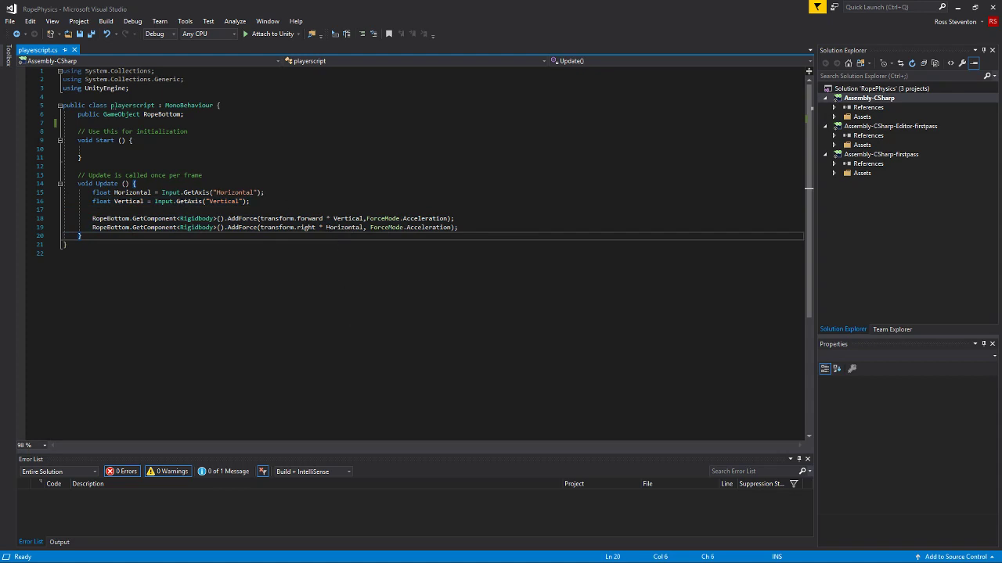
{"action": "left_click", "coordinate": [140, 192]}
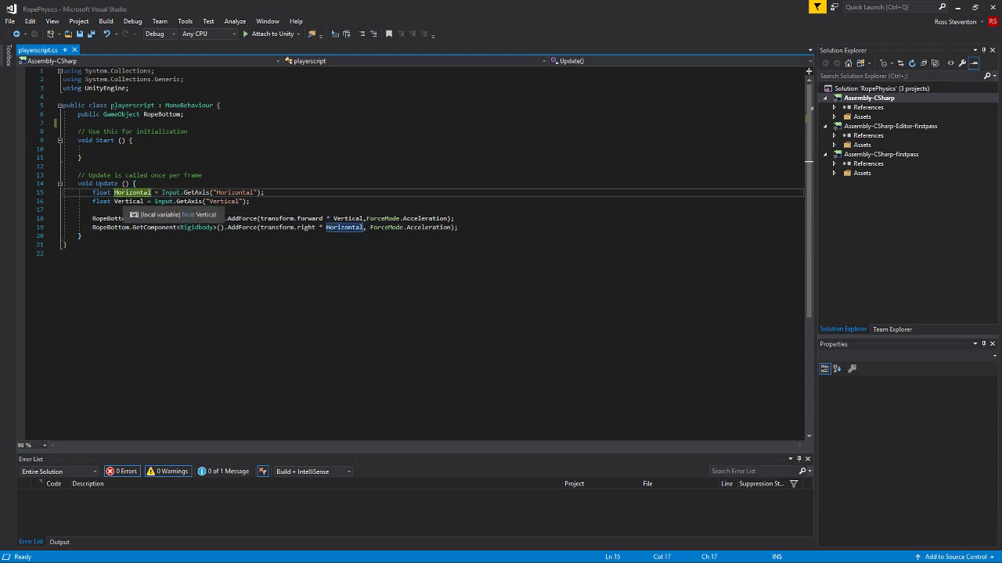
{"action": "left_click", "coordinate": [123, 201]}
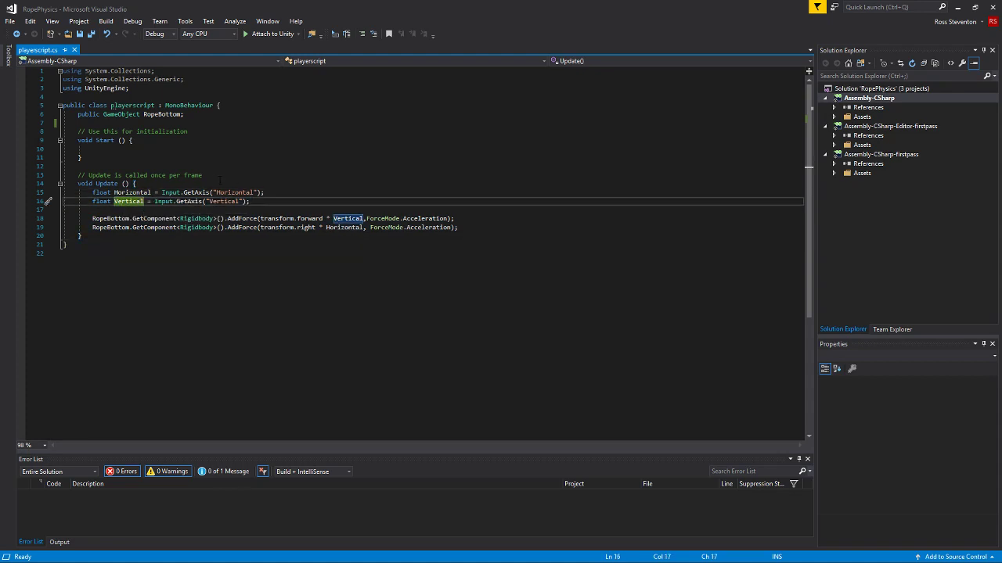
Return to Unity from the script editor and select Cylinder (5), the object assigned as Rope Bottom
{"action": "left_click", "coordinate": [219, 181]}
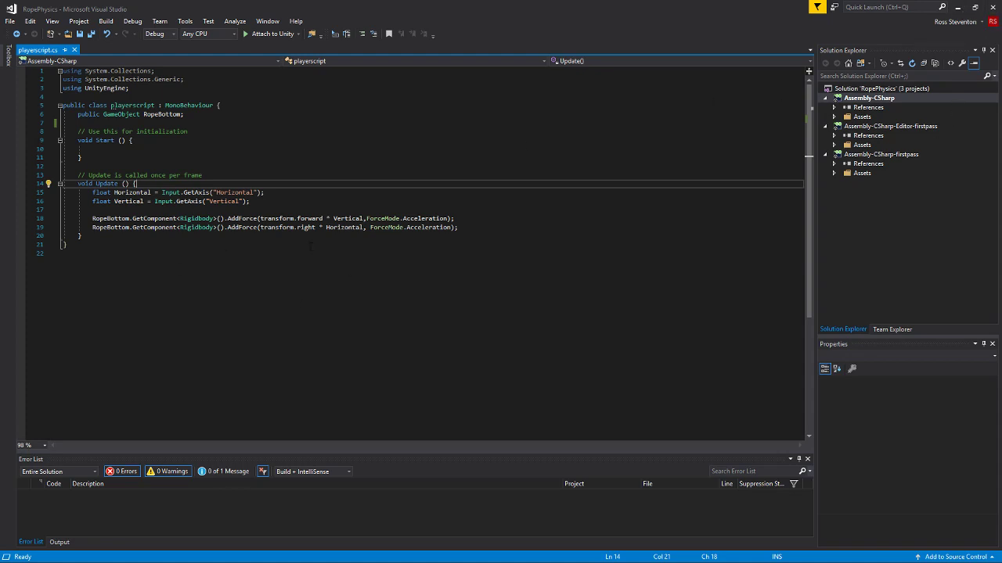
{"action": "left_click", "coordinate": [141, 319]}
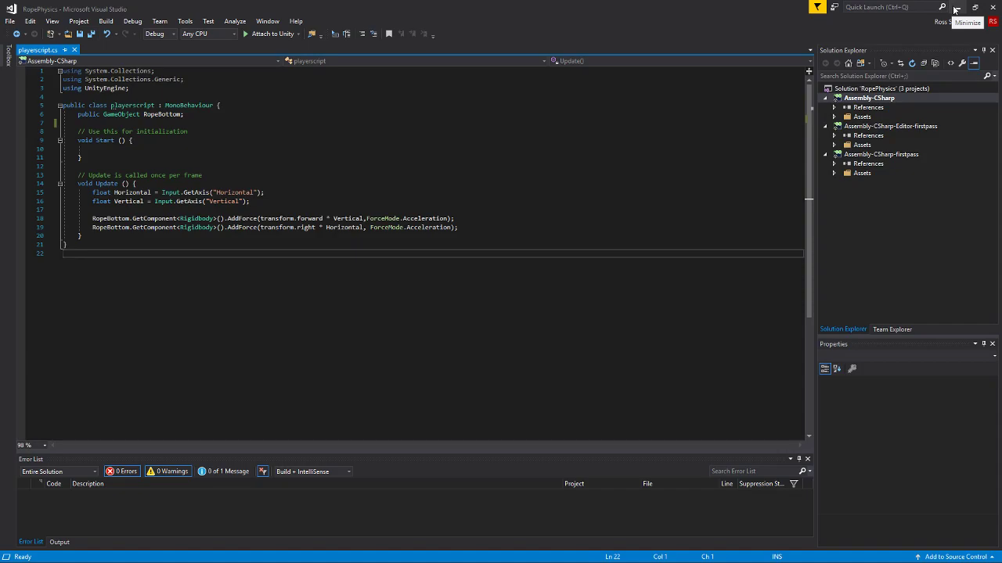
{"action": "left_click", "coordinate": [958, 8]}
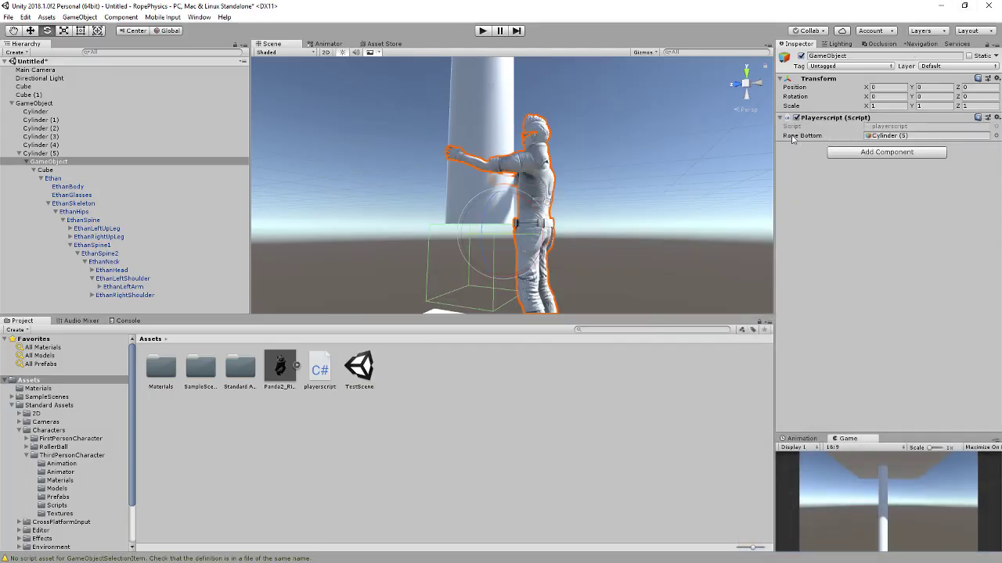
{"action": "left_click", "coordinate": [42, 153]}
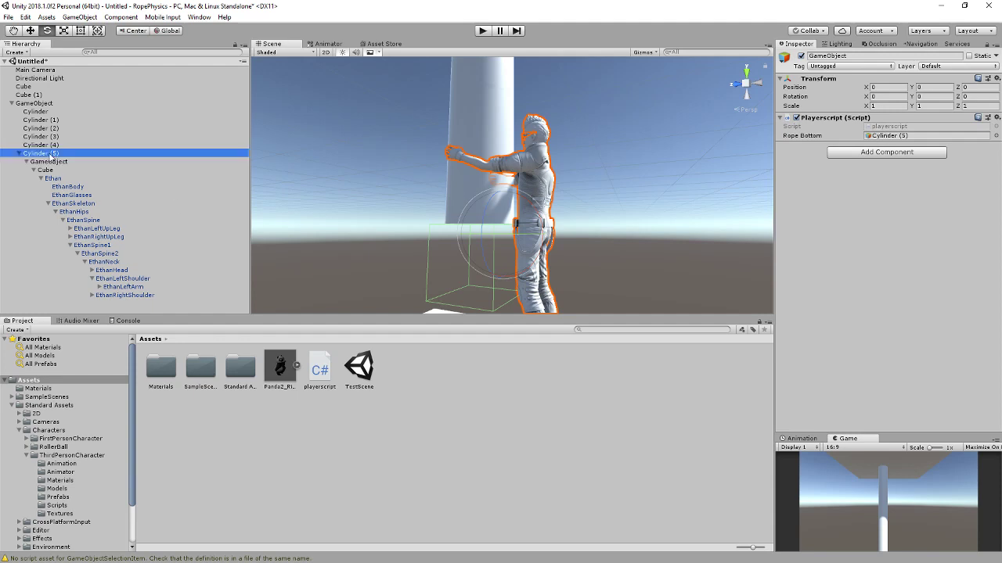
{"action": "mouse_move", "coordinate": [366, 158]}
{"action": "right_mouse_down"}
{"action": "mouse_move", "coordinate": [370, 145]}
{"action": "mouse_move", "coordinate": [369, 171]}
{"action": "right_mouse_up"}
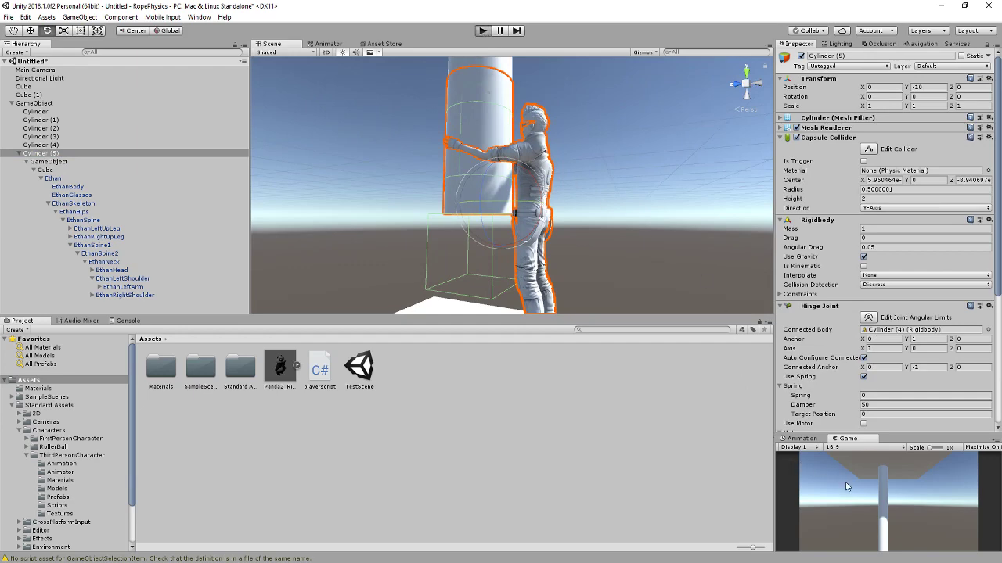
Run the scene and examine how Ethan and Cylinder (5) swing on the rope under player input
{"action": "key", "text": "ctrl+p"}
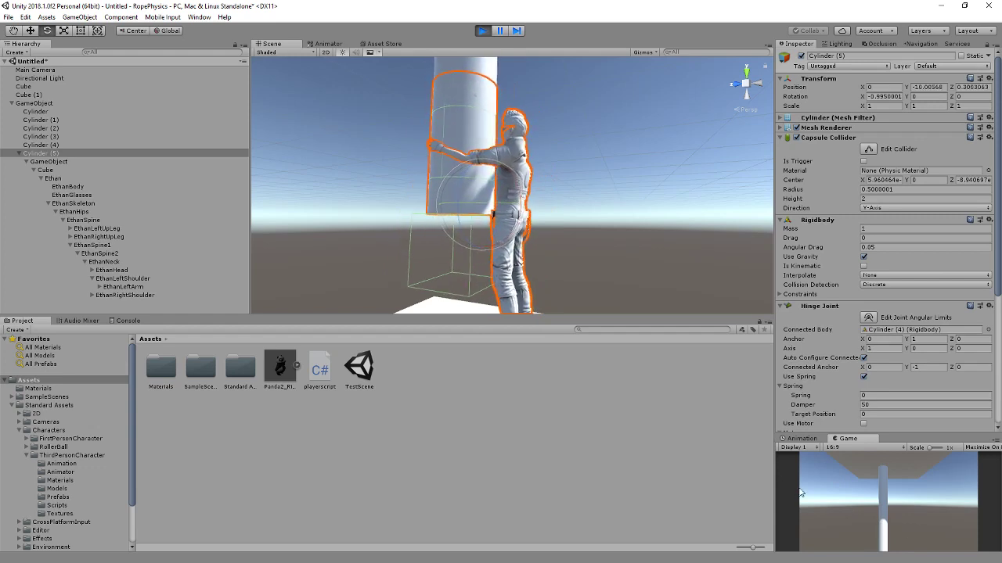
{"action": "scroll", "coordinate": [581, 141], "scroll_direction": "down", "scroll_amount": 3}
{"action": "right_click_drag", "start_coordinate": [581, 141], "coordinate": [547, 215]}
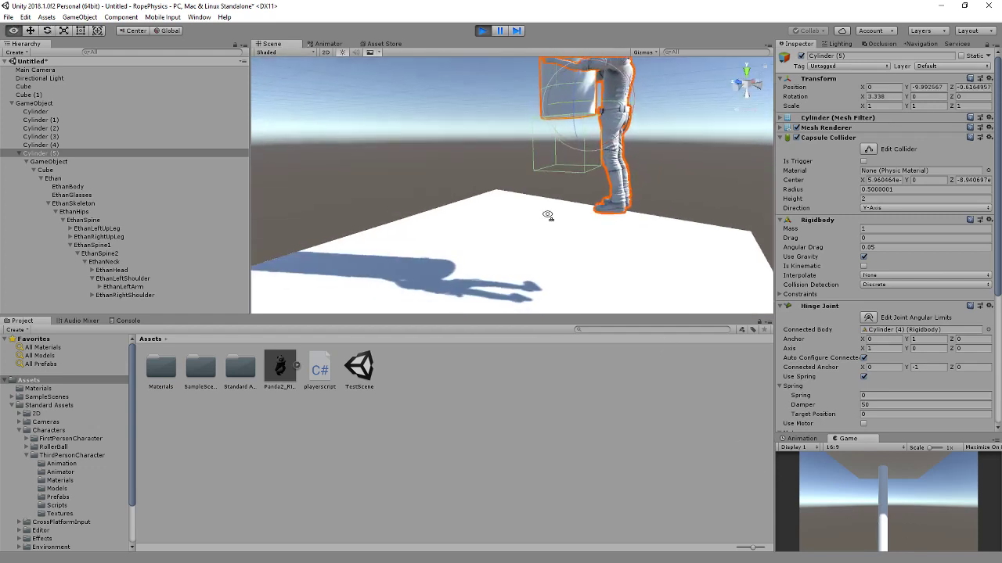
{"action": "right_click_drag", "start_coordinate": [704, 287], "coordinate": [673, 197]}
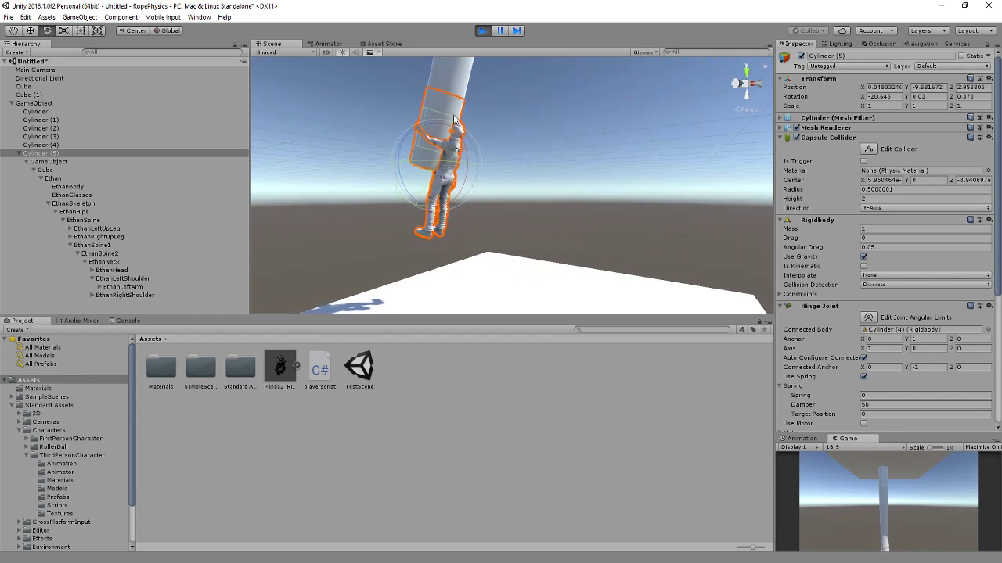
{"action": "right_click_drag", "start_coordinate": [570, 248], "coordinate": [594, 133]}
{"action": "key", "text": "w"}
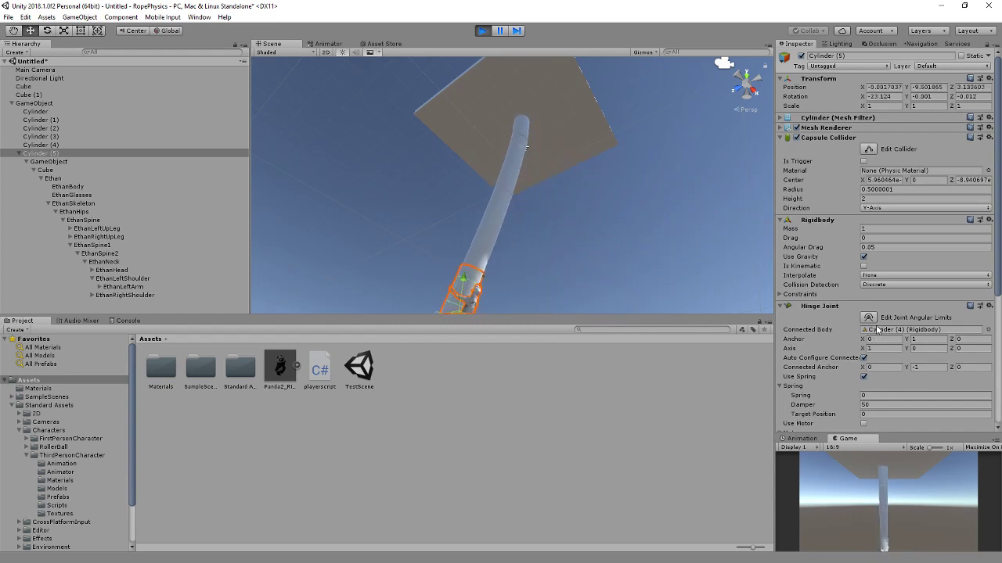
Deselect Cylinder (5), examine the swinging rope from the side and from behind Ethan, and end the play test
{"action": "left_click", "coordinate": [541, 249]}
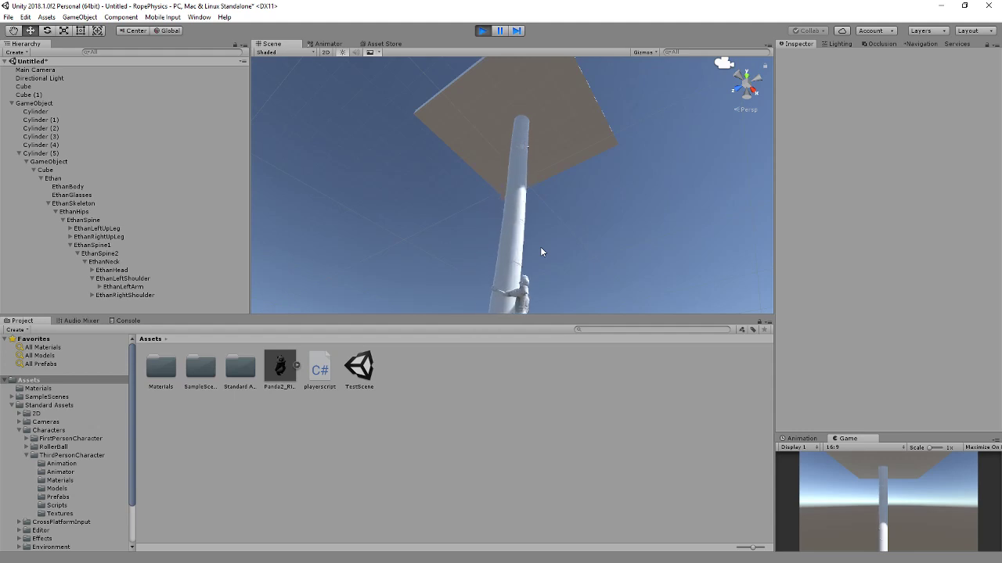
{"action": "right_click_drag", "start_coordinate": [542, 252], "coordinate": [627, 106]}
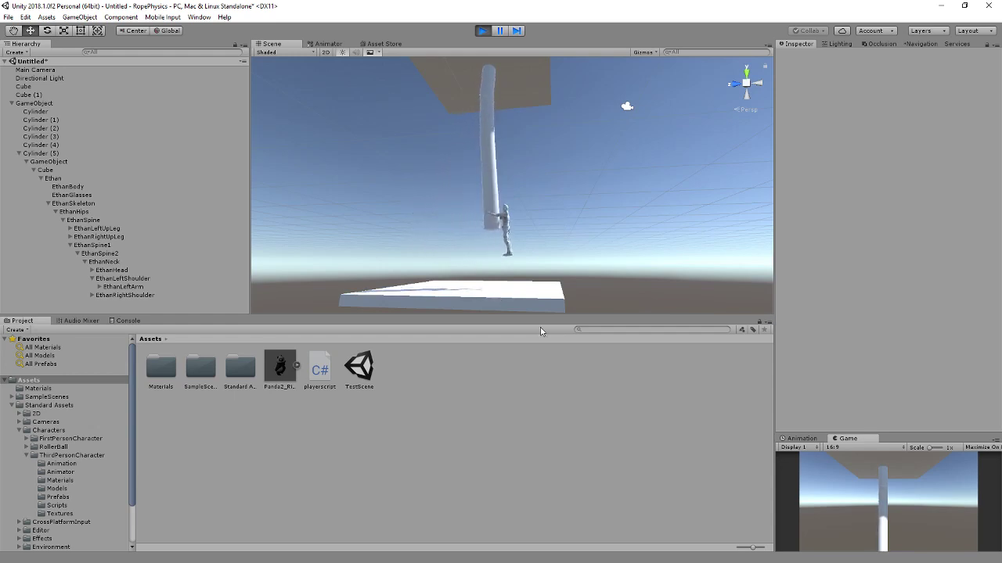
{"action": "left_click_drag", "start_coordinate": [681, 200], "coordinate": [336, 227], "text": "alt"}
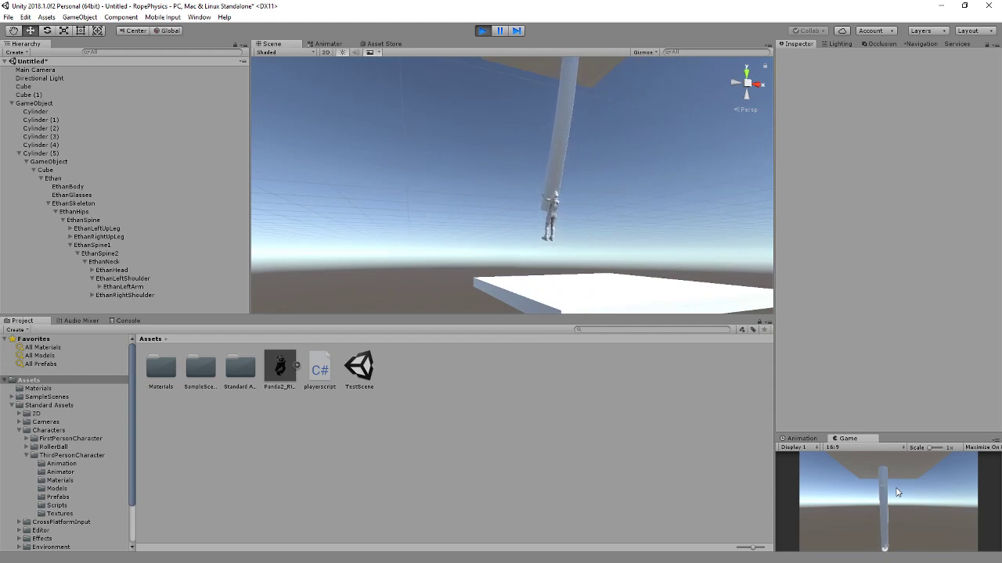
{"action": "left_click_drag", "start_coordinate": [630, 232], "coordinate": [592, 229], "text": "alt"}
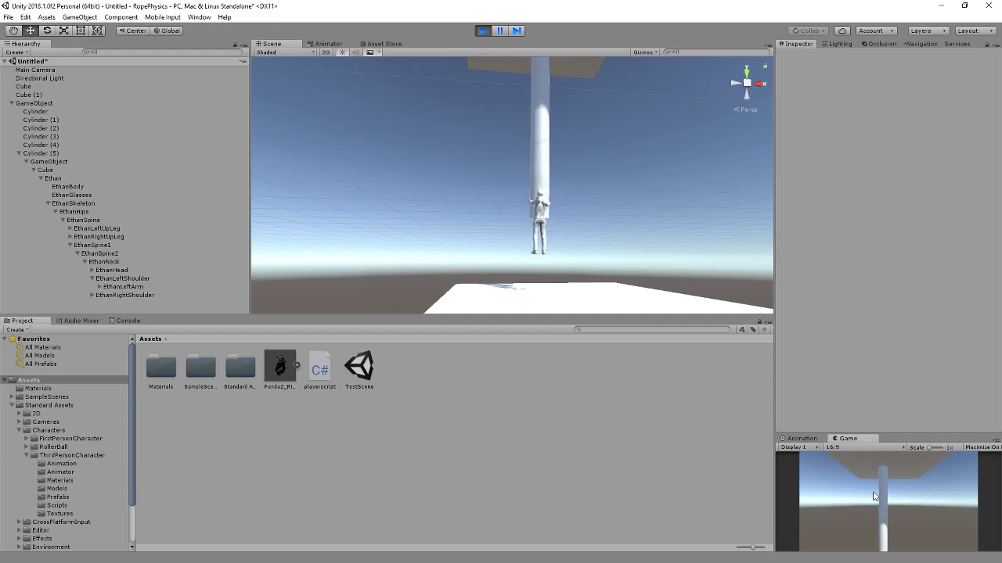
{"action": "right_click_drag", "start_coordinate": [552, 251], "coordinate": [546, 230]}
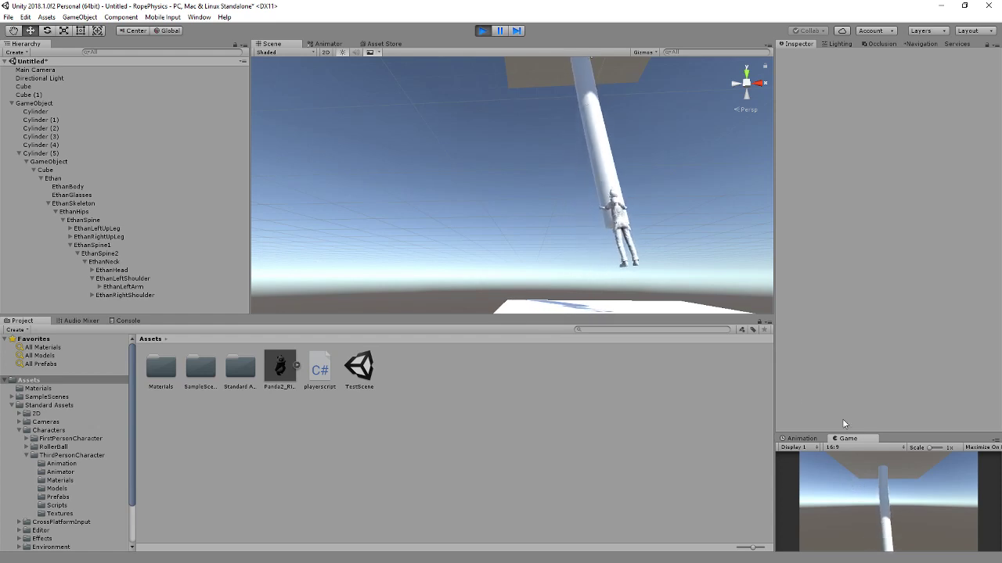
{"action": "left_click", "coordinate": [481, 30]}
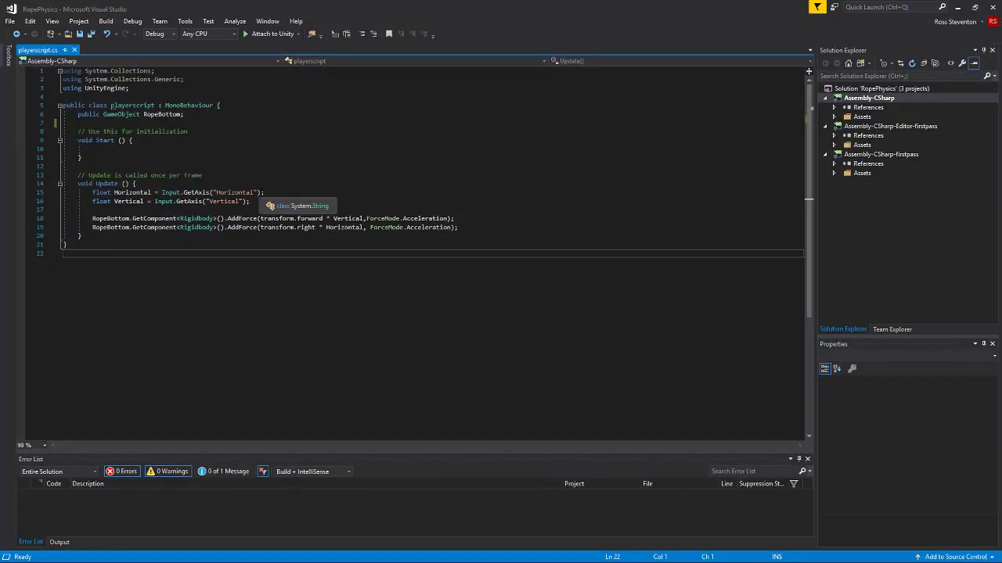
In playerscript's Update method, multiply the Horizontal and Vertical axis inputs by 100 and save the script
{"action": "left_click", "coordinate": [261, 192]}
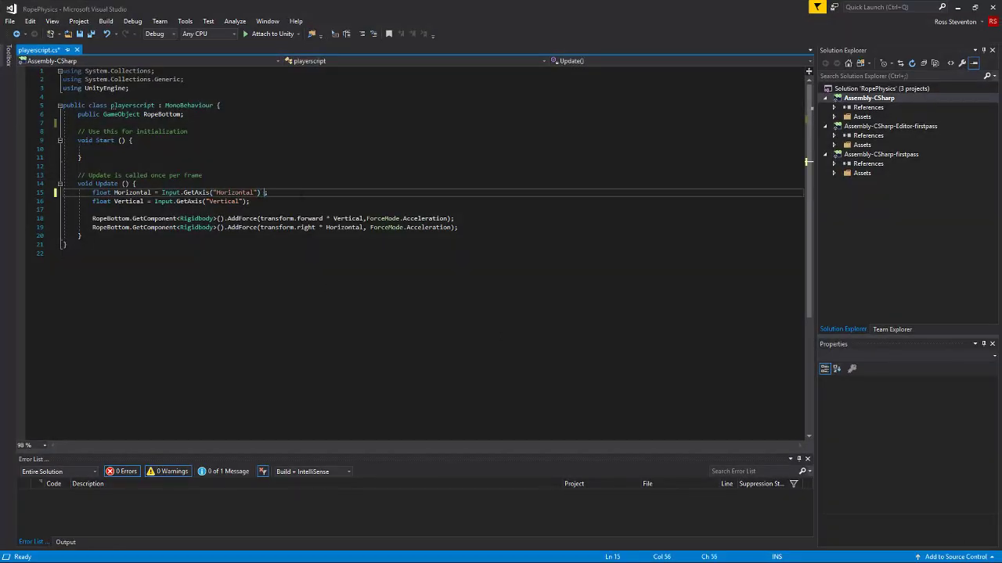
{"action": "type", "text": "* 100"}
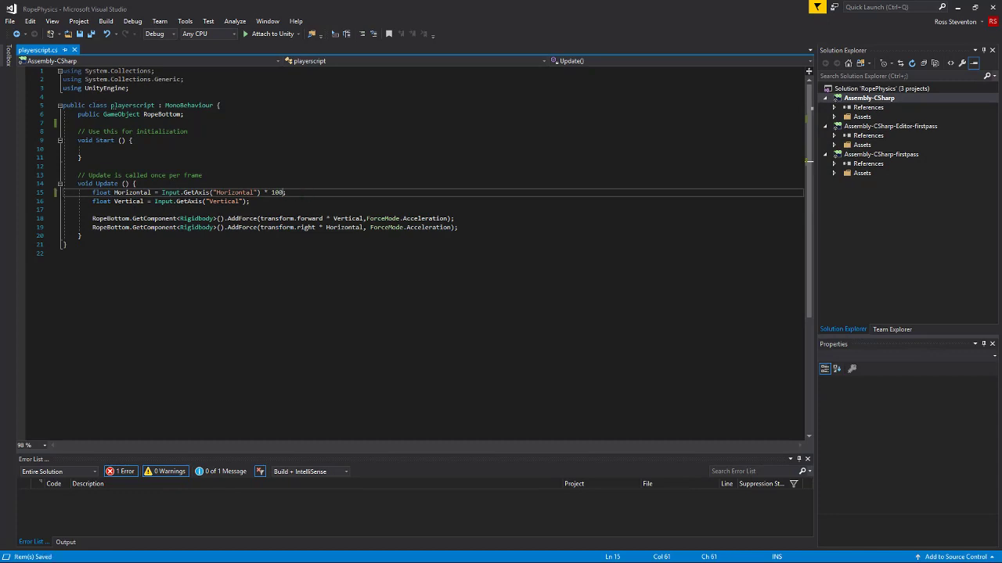
{"action": "left_click", "coordinate": [246, 201]}
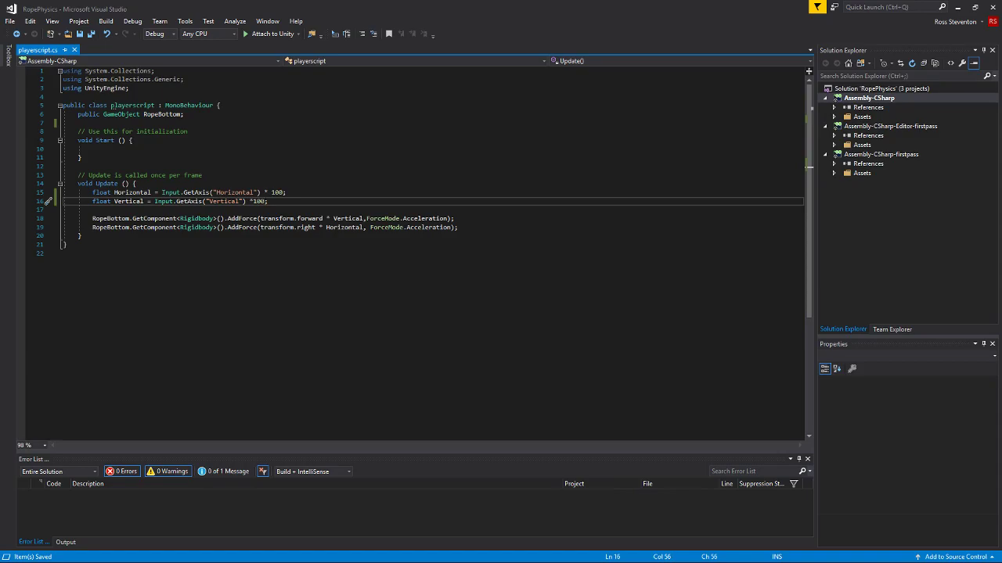
Switch back to Unity, test the rope with the stronger input forces in play mode, and stop the test
{"action": "key", "text": "alt+Tab"}
{"action": "left_click", "coordinate": [480, 31]}
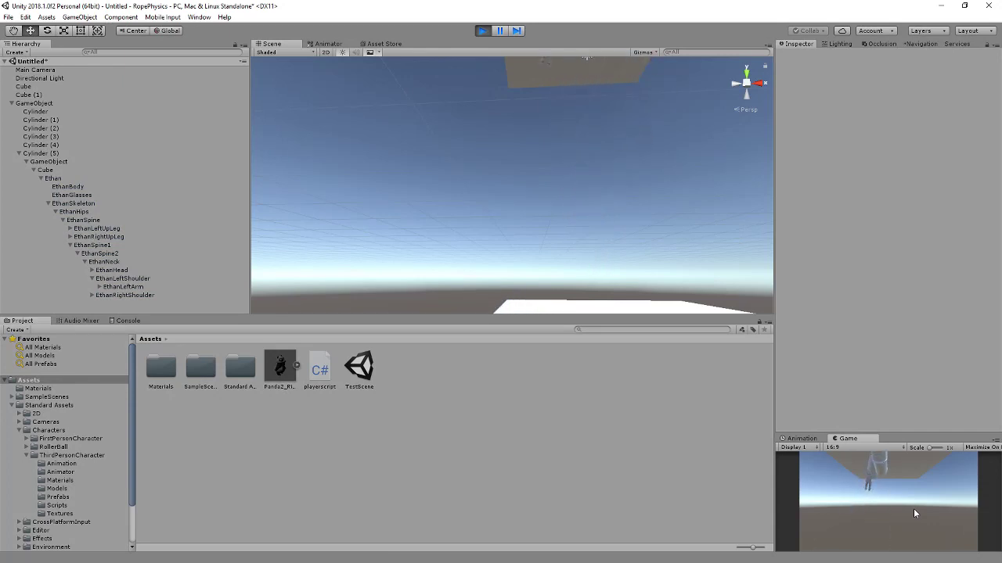
{"action": "right_click_drag", "start_coordinate": [705, 290], "coordinate": [697, 234]}
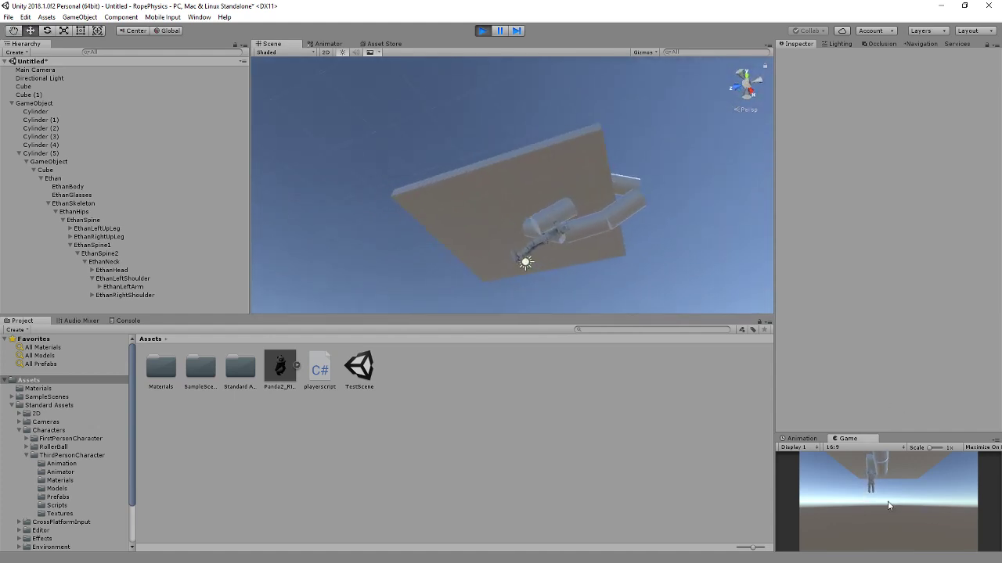
{"action": "left_click", "coordinate": [490, 30]}
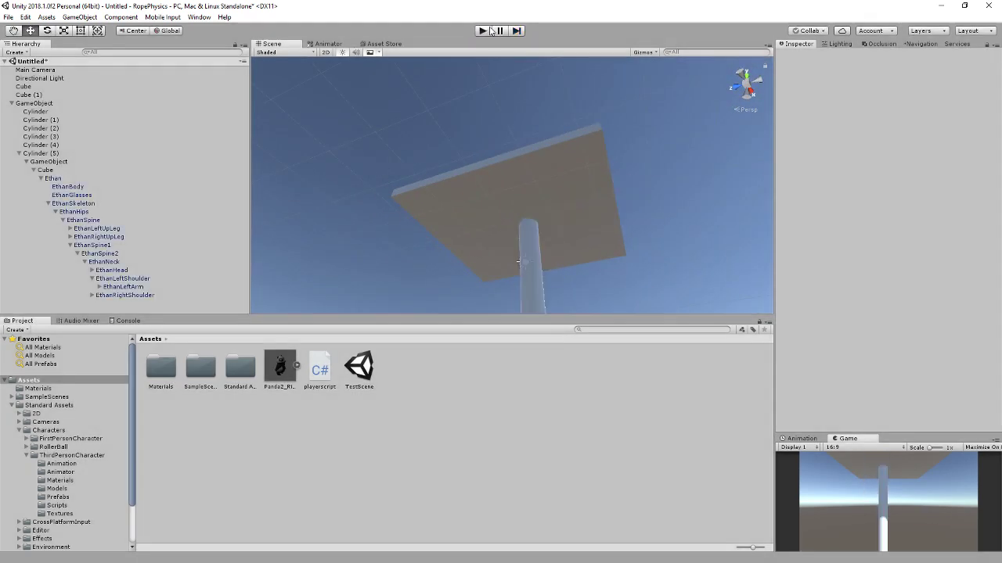
Run the scene again and examine the rope's bending and Ethan's swing from several angles
{"action": "left_click", "coordinate": [485, 30]}
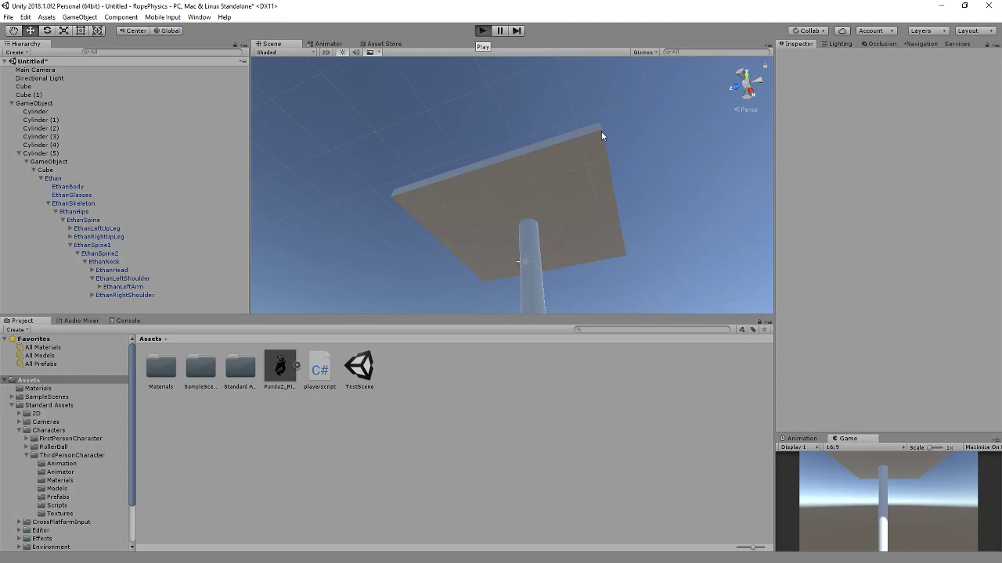
{"action": "right_click_drag", "start_coordinate": [602, 136], "coordinate": [517, 298]}
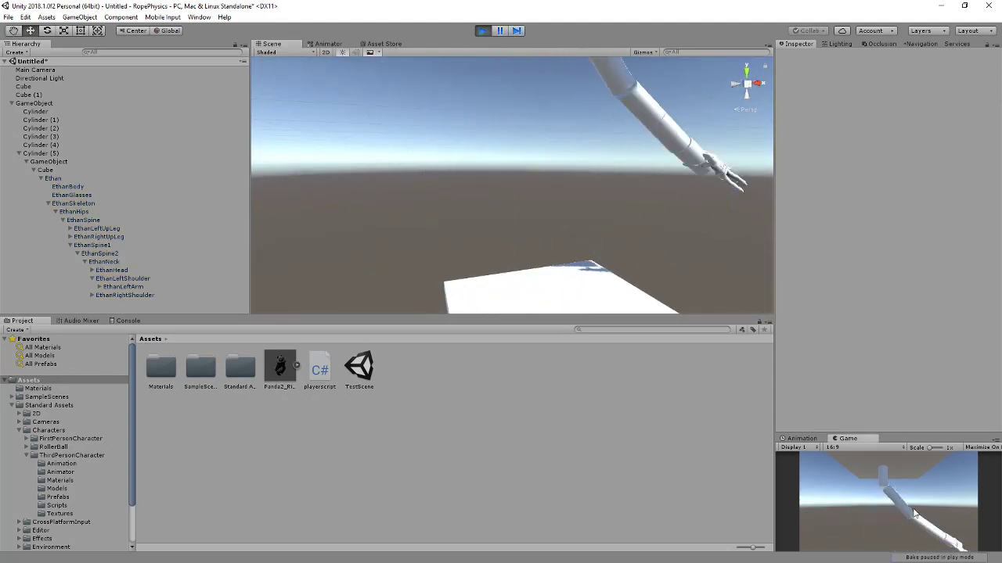
{"action": "right_click_drag", "start_coordinate": [494, 199], "coordinate": [530, 100]}
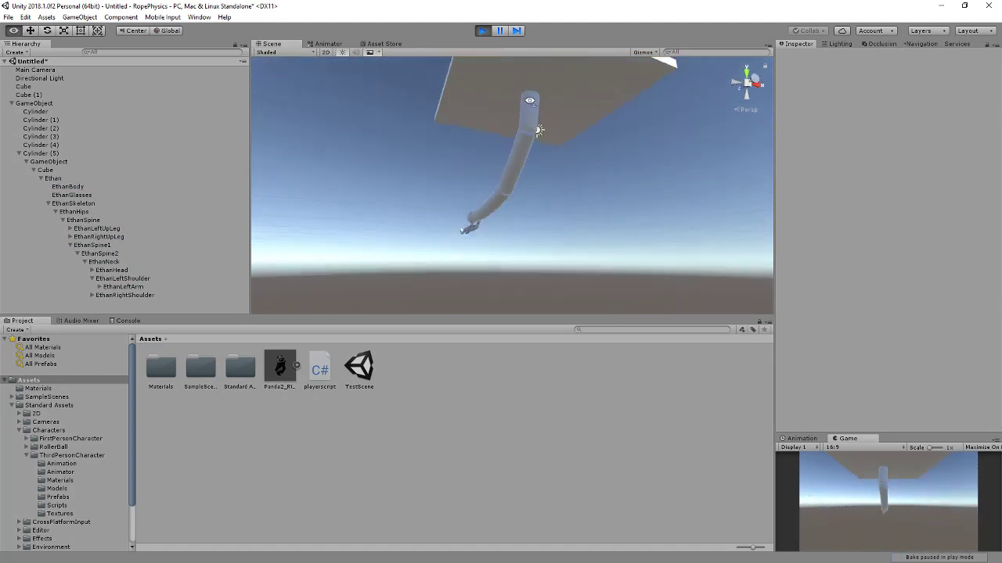
{"action": "left_click_drag", "start_coordinate": [530, 100], "coordinate": [527, 112], "text": "alt"}
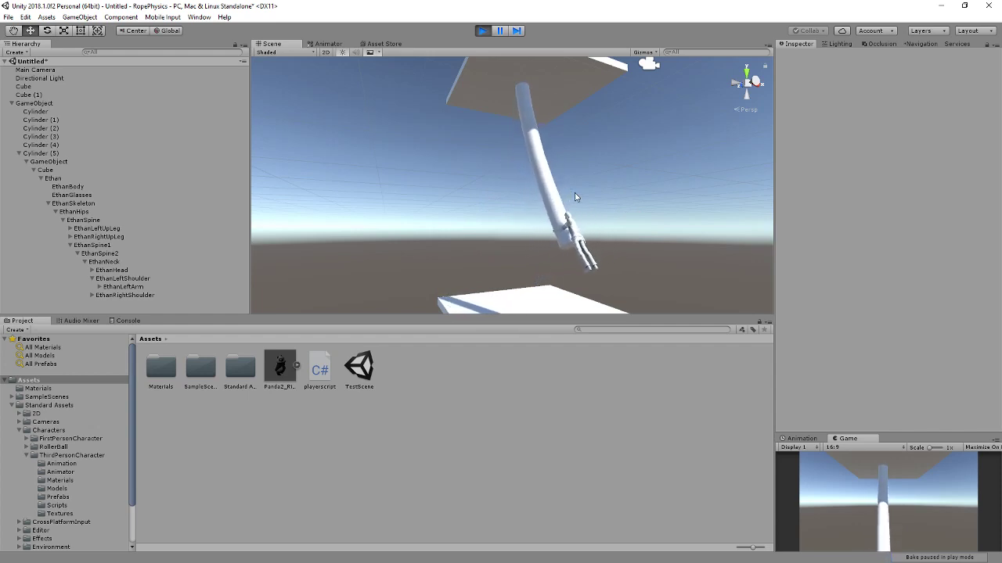
{"action": "right_click_drag", "start_coordinate": [575, 197], "coordinate": [684, 232]}
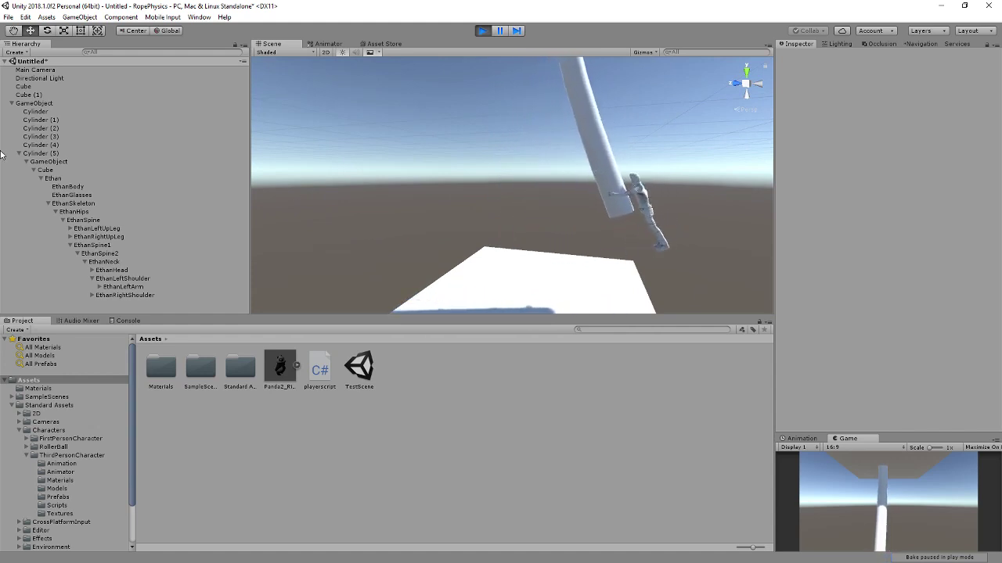
Select the cube that parents Ethan and examine how it moves with the rope's end during play
{"action": "left_click", "coordinate": [49, 170]}
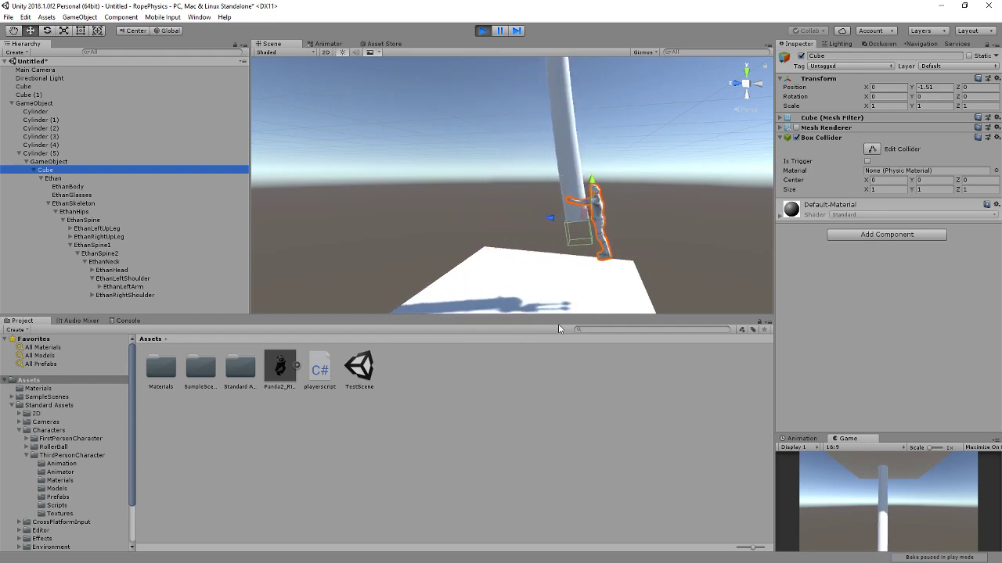
{"action": "right_click_drag", "start_coordinate": [532, 219], "coordinate": [565, 237]}
{"action": "left_click_drag", "start_coordinate": [566, 239], "coordinate": [577, 241], "text": "alt"}
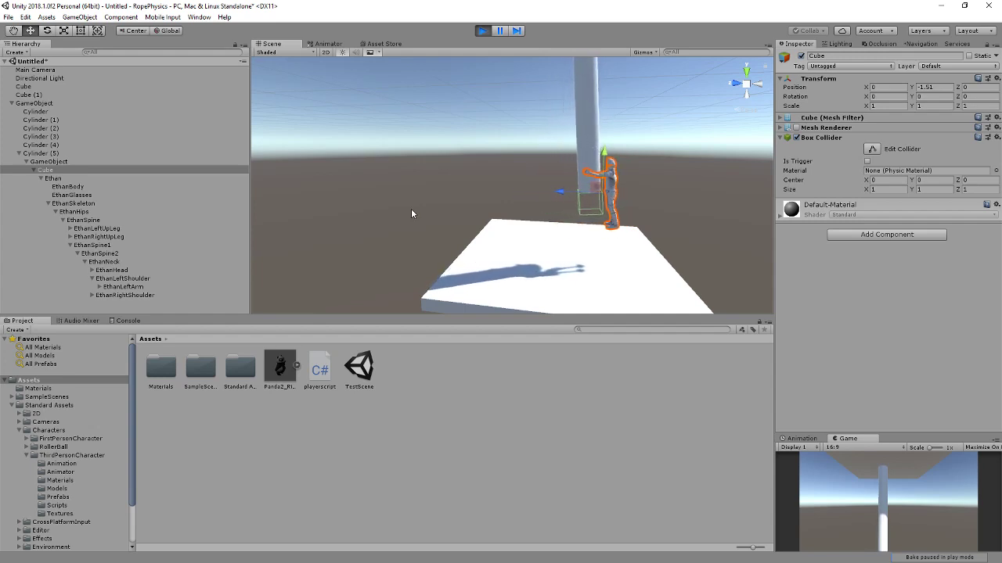
{"action": "right_click_drag", "start_coordinate": [429, 224], "coordinate": [542, 273]}
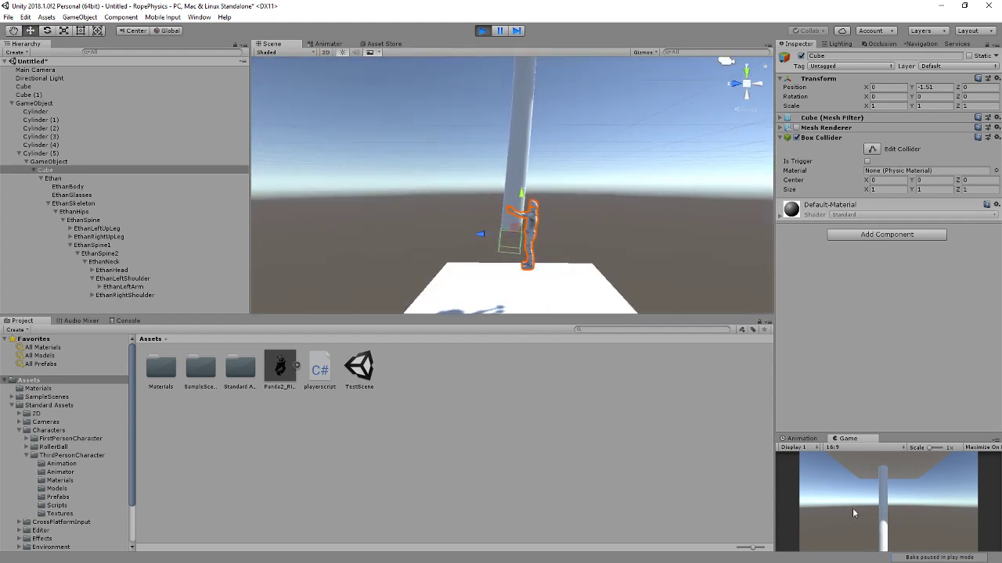